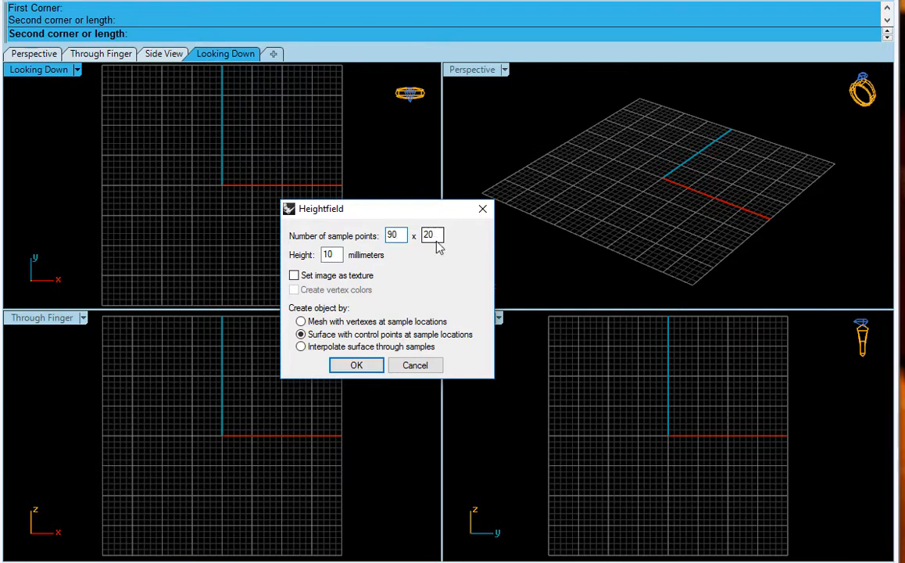
Create the heightfield surface with 90 x 90 sample points, 0.15 mm height and control points at the sample locations
key("Tab")
type("90")
double_click(341, 255)
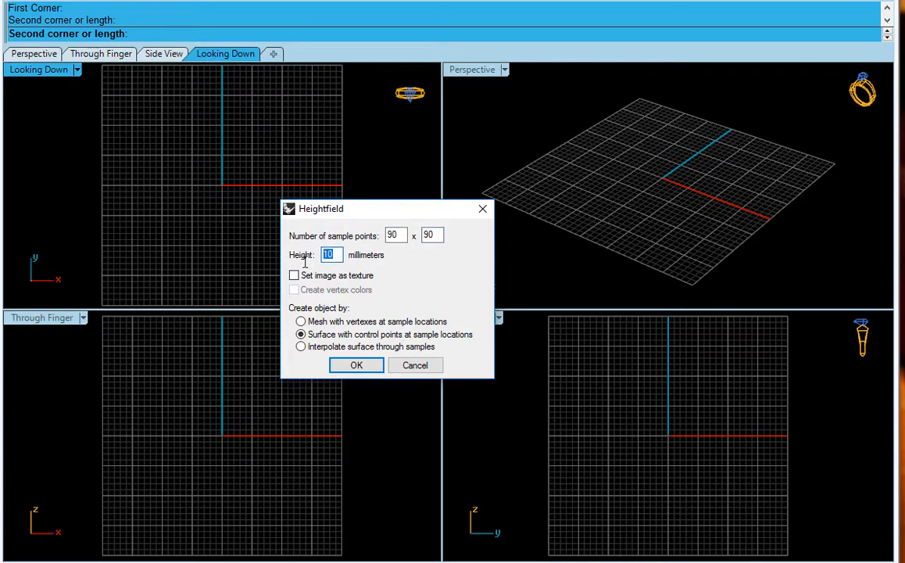
type("0.15")
left_click(356, 367)
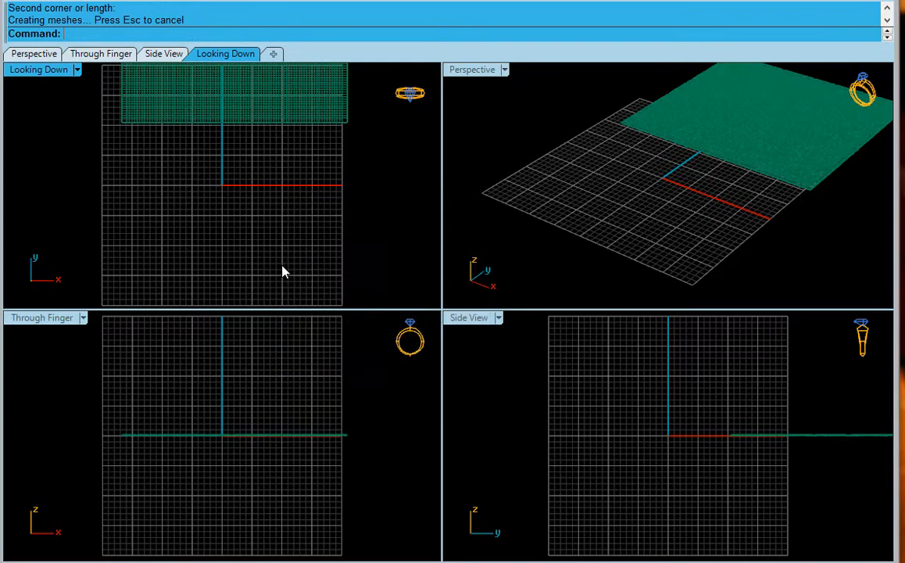
Examine the dimpled texture of the heightfield surface in the Perspective view, close up and from several angles
double_click(479, 72)
right_click_drag(608, 198, 590, 249)
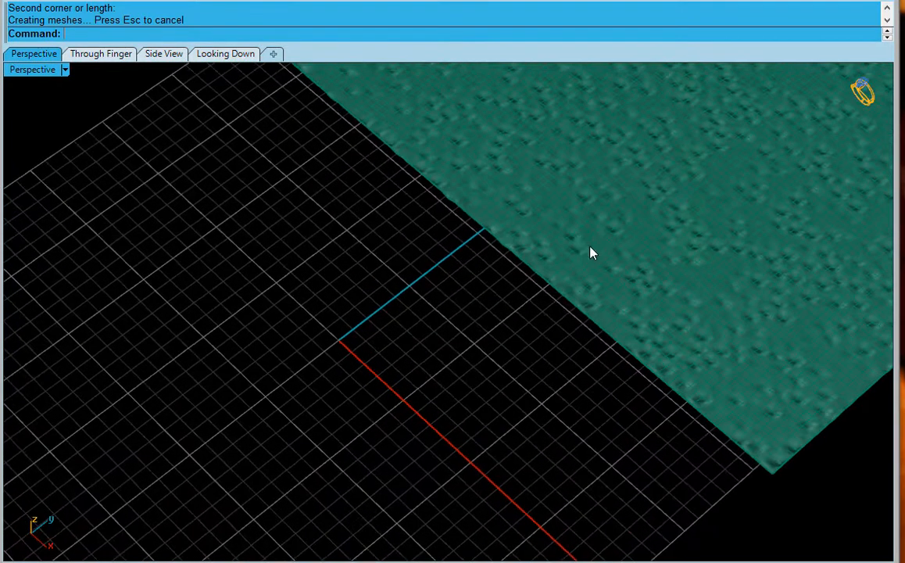
scroll(590, 249, "down", 8)
scroll(650, 175, "up", 8)
scroll(520, 301, "up", 10)
right_click_drag(423, 343, 403, 209)
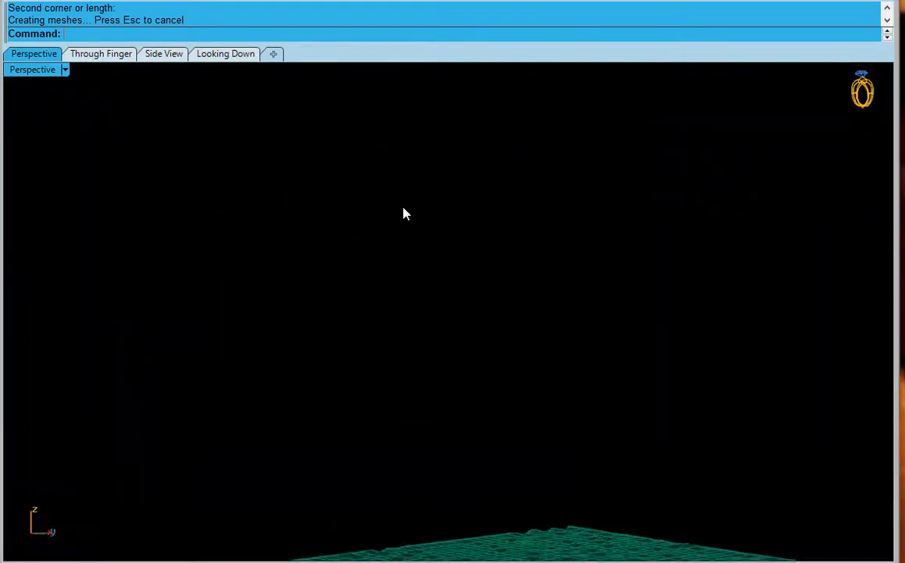
scroll(403, 209, "down", 10)
right_click_drag(399, 293, 430, 512)
scroll(427, 284, "up", 8)
scroll(463, 327, "up", 8)
scroll(463, 289, "up", 3)
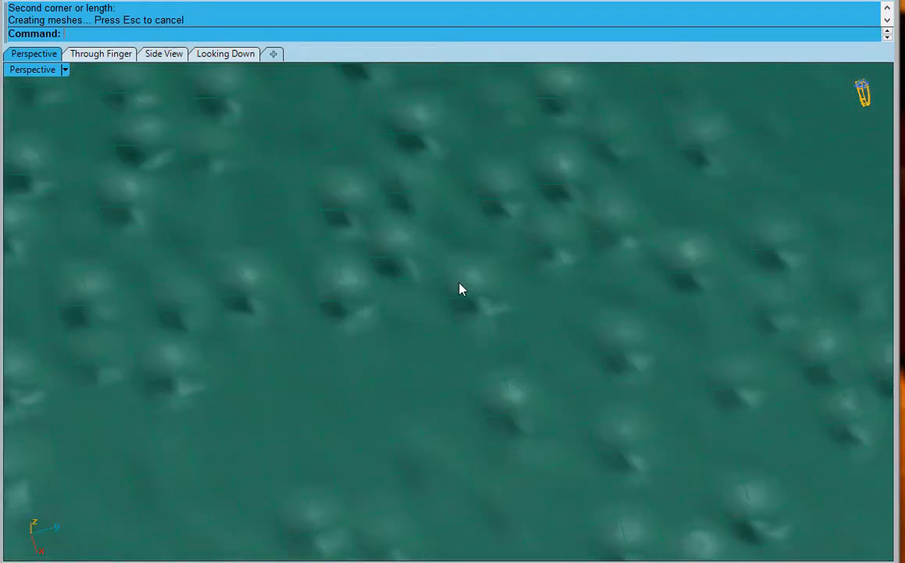
scroll(383, 325, "down", 10)
scroll(384, 325, "down", 3)
right_click_drag(438, 319, 410, 244)
scroll(404, 381, "up", 3)
right_click_drag(404, 380, 390, 337)
Offset the textured surface by 0.1 mm with OffsetSrf, with Solid set to Yes
left_click(386, 347)
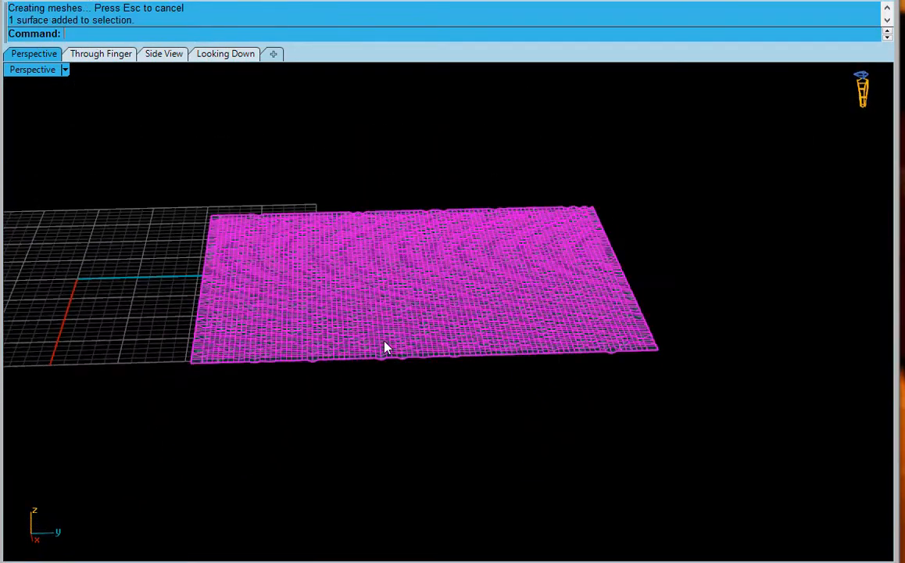
type("Offset")
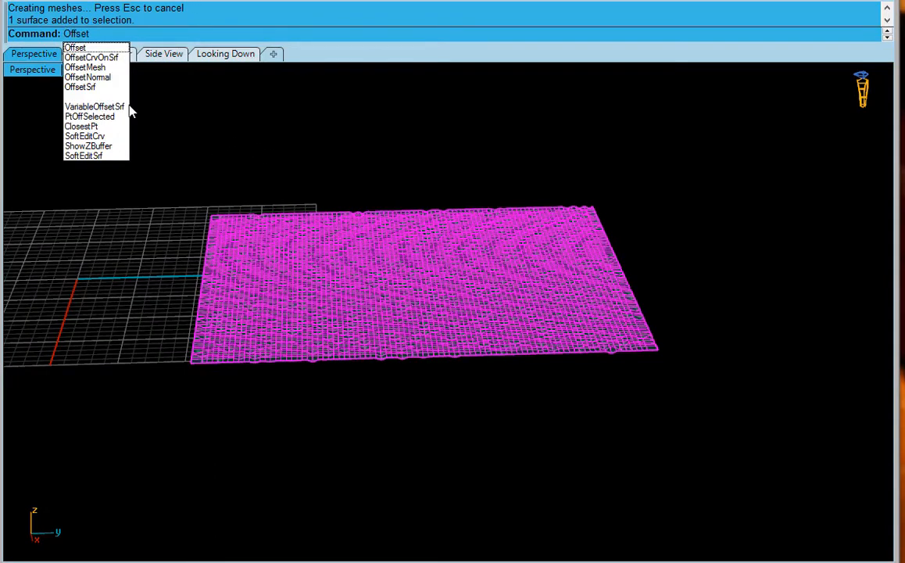
left_click(82, 87)
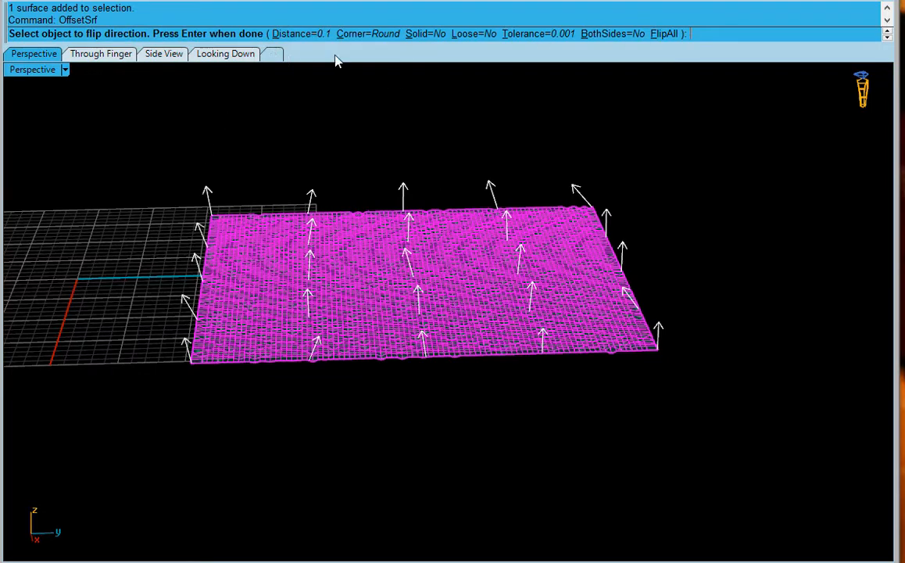
left_click(425, 34)
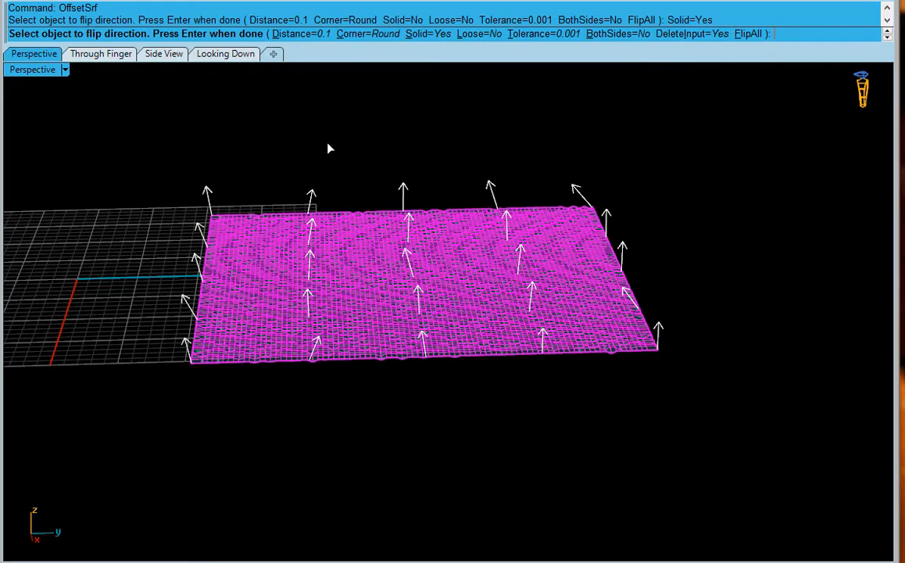
key("Return")
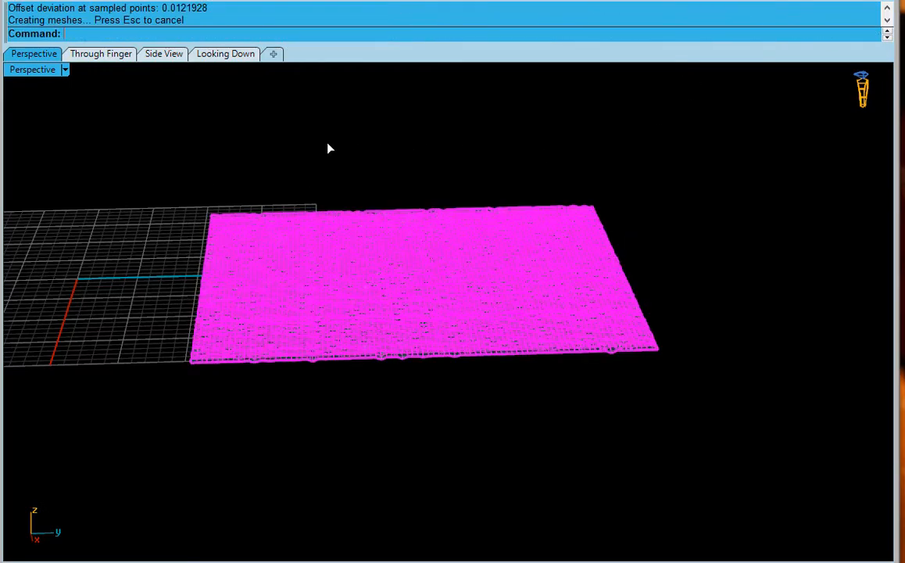
Check the thickened edge of the textured slab, and move the slab farther from the origin along the Y axis
right_click_drag(381, 375, 386, 263)
left_click(438, 274)
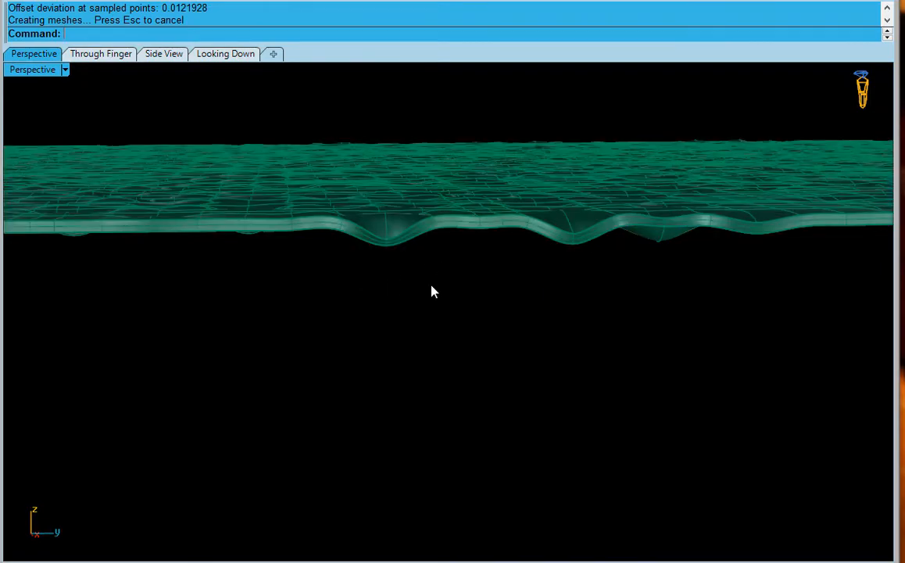
scroll(430, 287, "down", 5)
right_click_drag(425, 294, 411, 461)
scroll(429, 330, "down", 8)
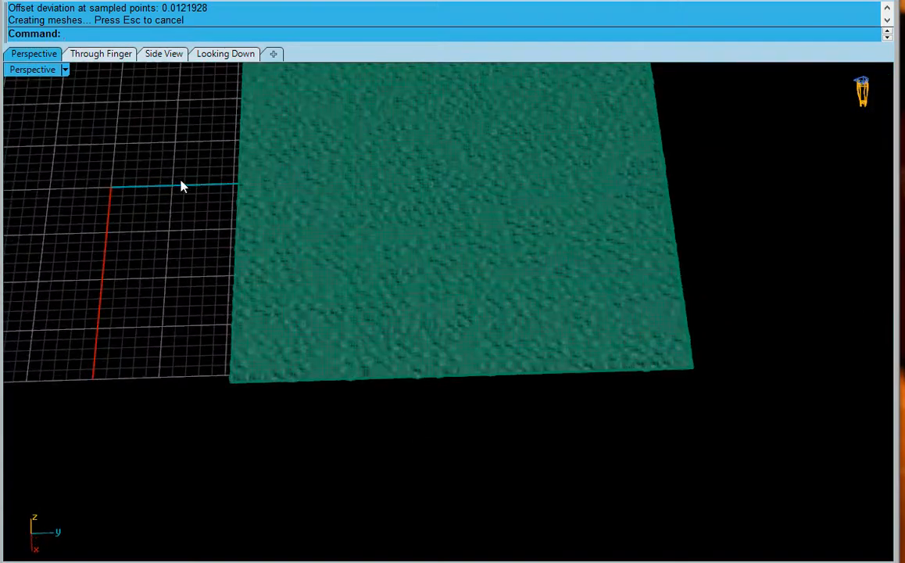
double_click(27, 72)
scroll(208, 207, "down", 6)
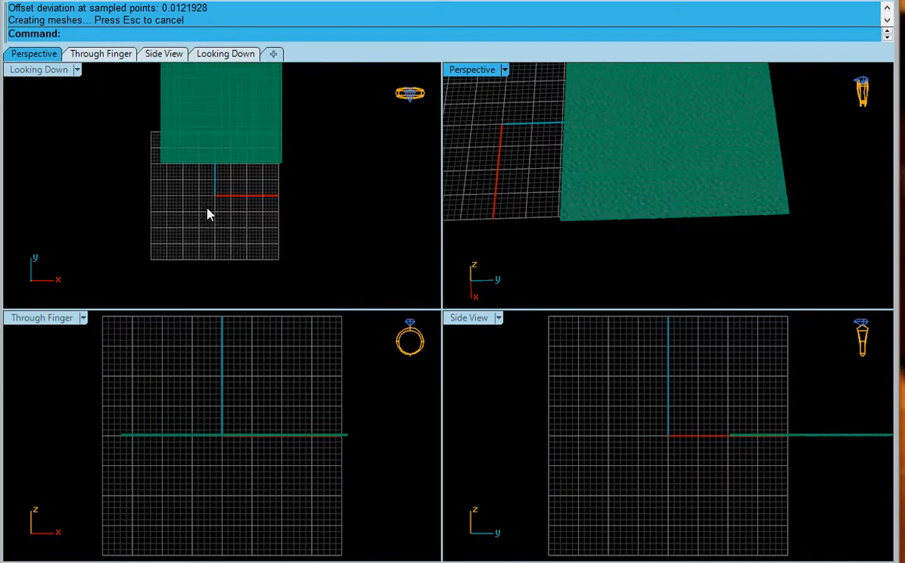
right_click_drag(207, 206, 188, 237)
scroll(314, 250, "down", 3)
left_click(251, 246)
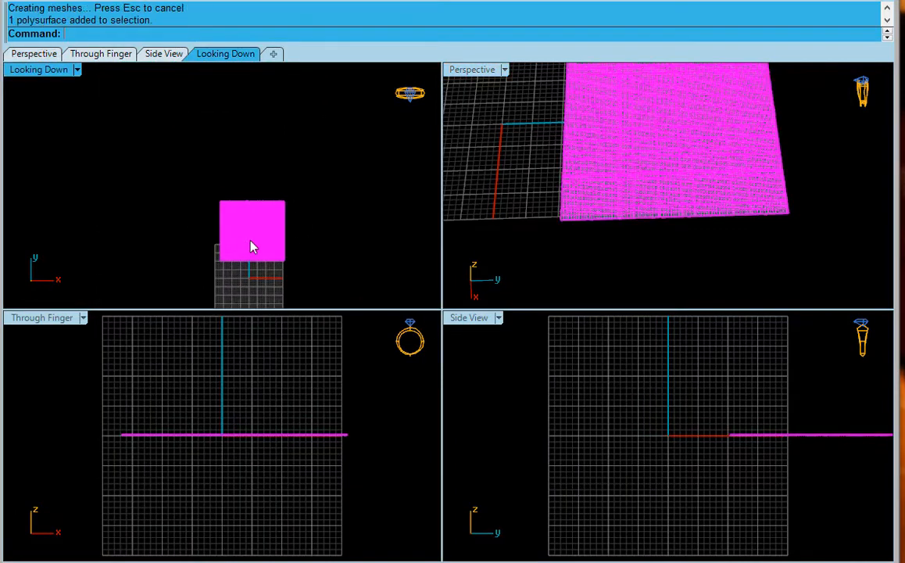
left_click_drag(267, 238, 270, 160)
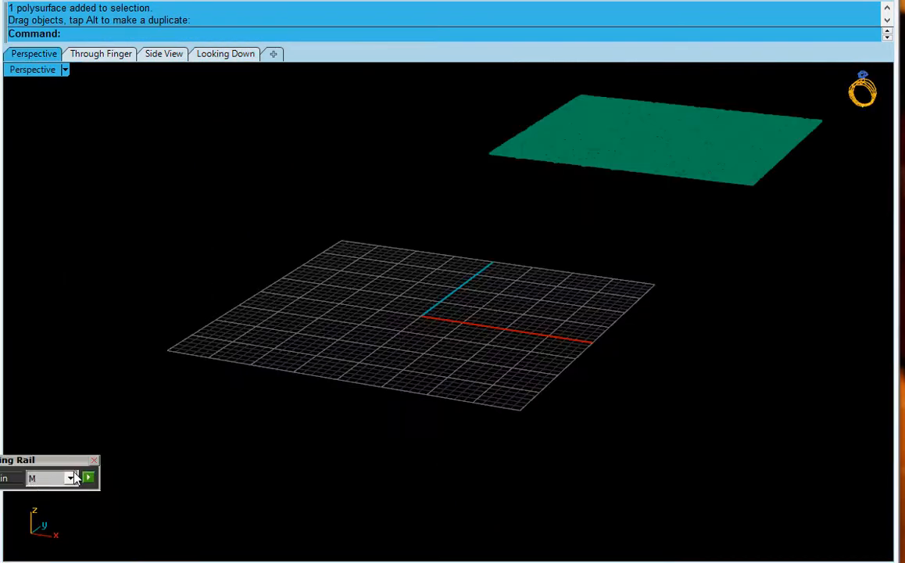
Build a cross-section signet ring on a size M ring rail, with the top 18 mm wide and about 17.26 mm long
key("Return")
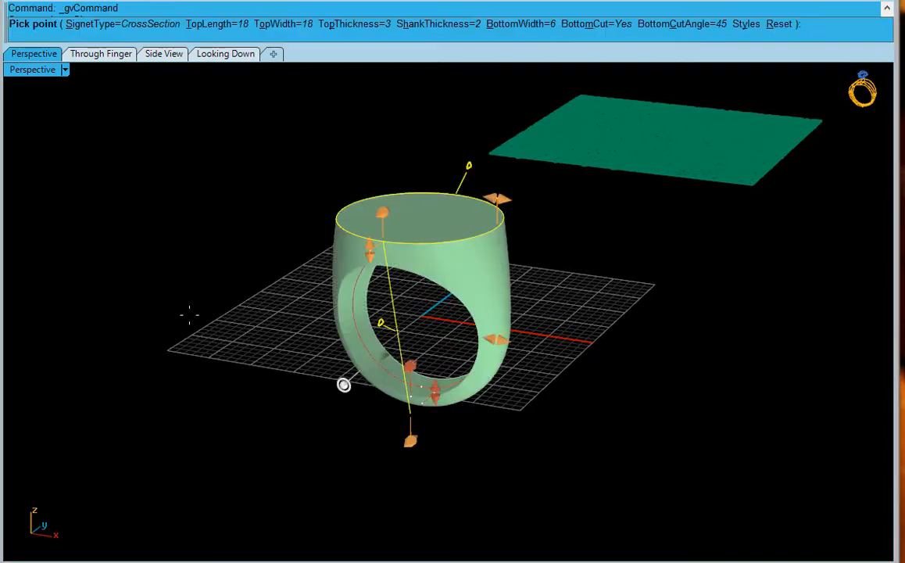
right_click_drag(229, 333, 222, 390)
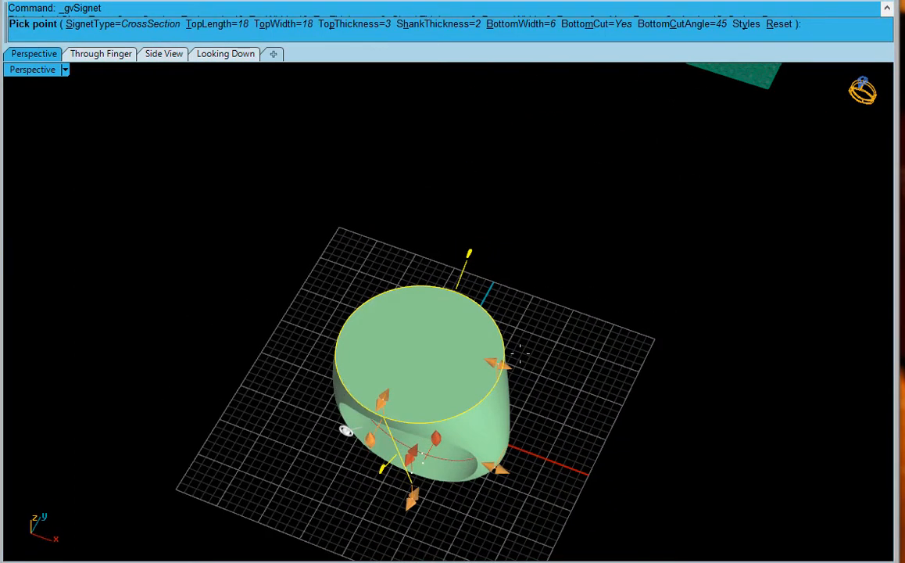
scroll(442, 341, "up", 3)
mouse_move(477, 382)
left_mouse_down()
mouse_move(487, 375)
mouse_move(472, 377)
left_mouse_up()
right_click(623, 361)
Duplicate the outer edge of the signet ring's flat top as a curve with DupEdge
right_click_drag(619, 362, 520, 309)
scroll(576, 309, "down", 4)
scroll(500, 305, "up", 4)
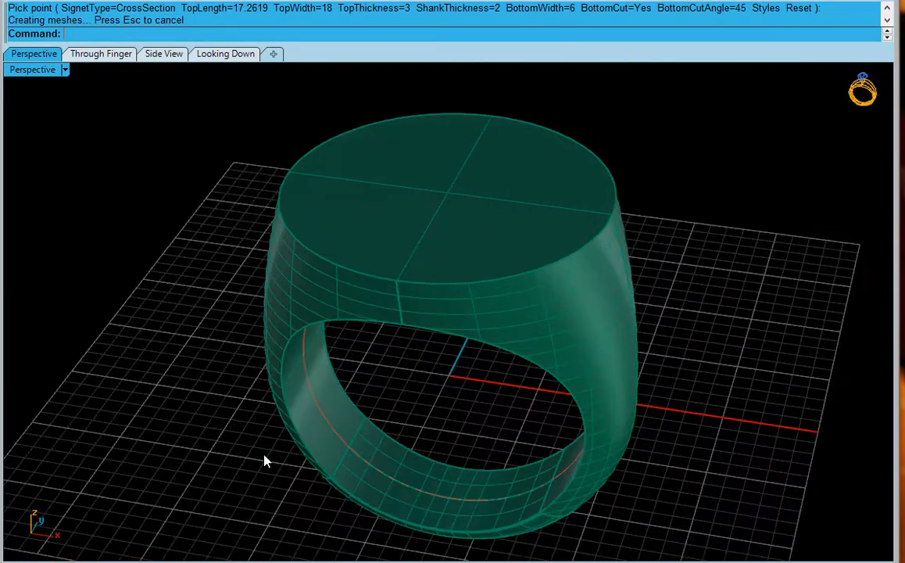
type("DupBorder")
left_click(88, 70)
key("Escape")
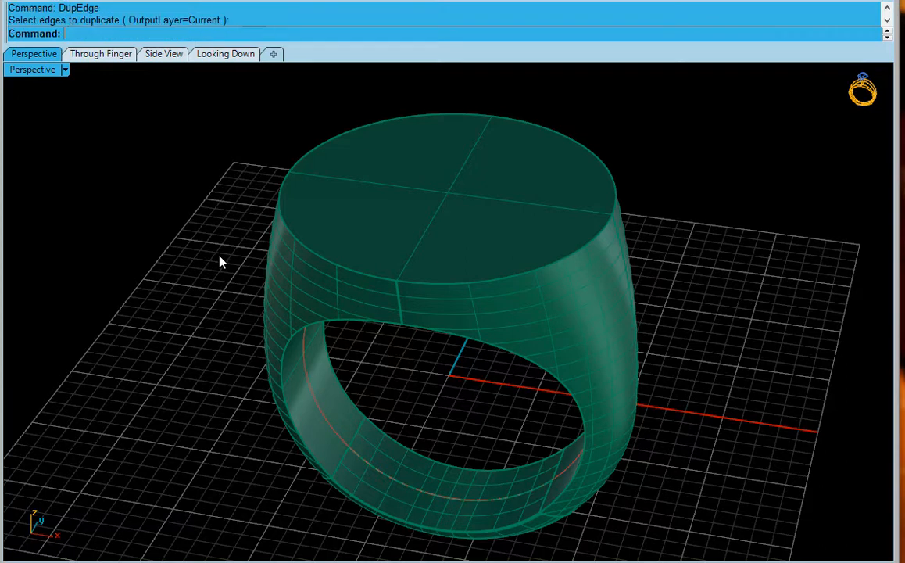
left_click(316, 259)
left_click(173, 259)
right_click(288, 263)
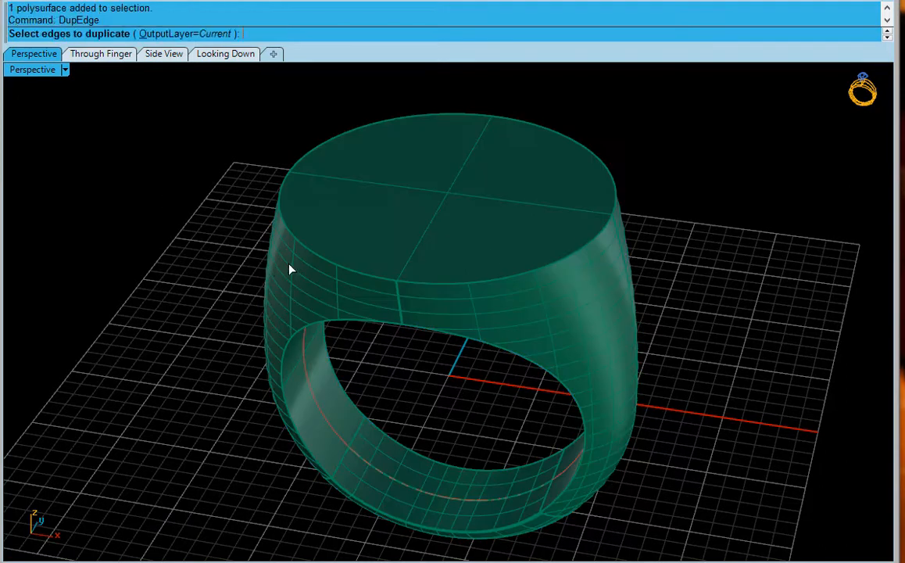
left_click(319, 259)
key("Return")
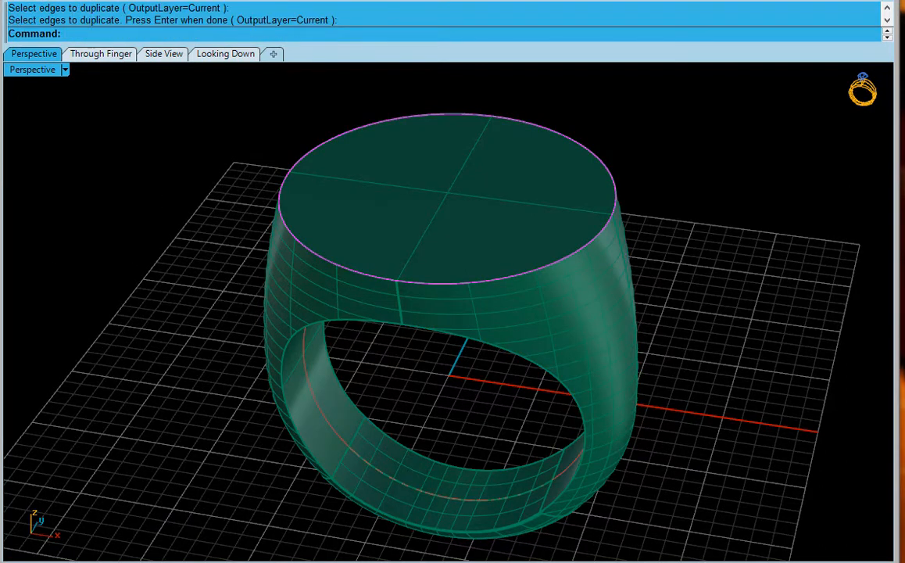
Offset the duplicated top edge curve inward through a point just inside the rim
left_click(214, 285)
right_click_drag(214, 286, 227, 306)
left_click(291, 165)
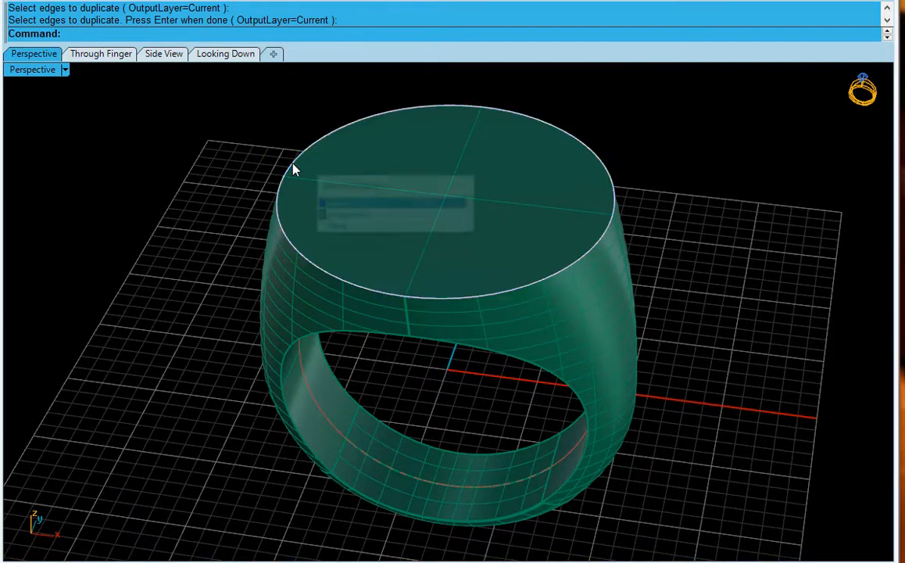
left_click(344, 204)
type("O")
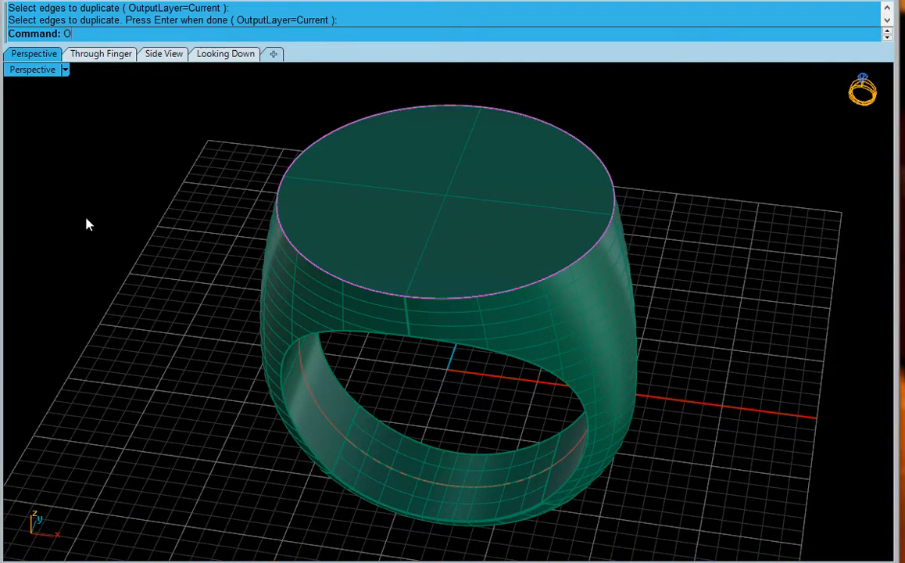
type("ffset")
key("Return")
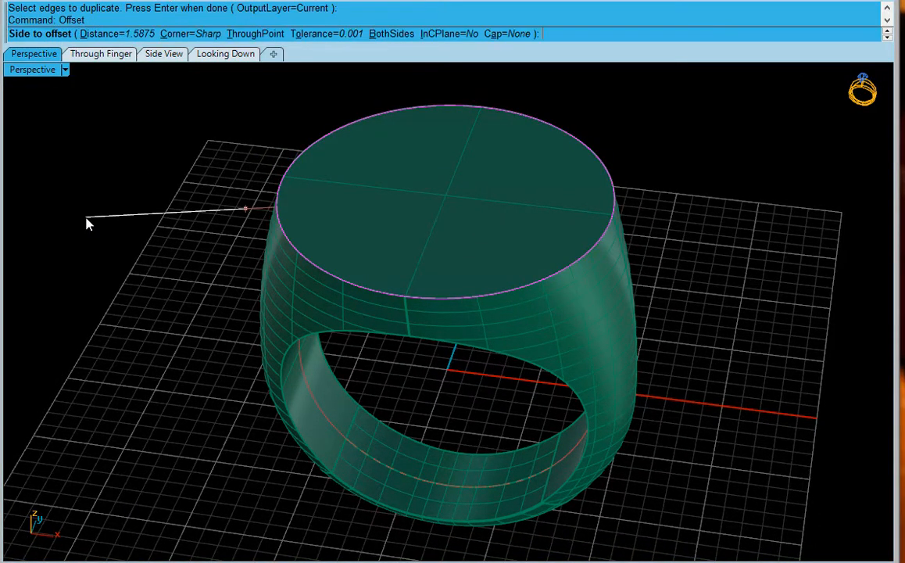
left_click(250, 34)
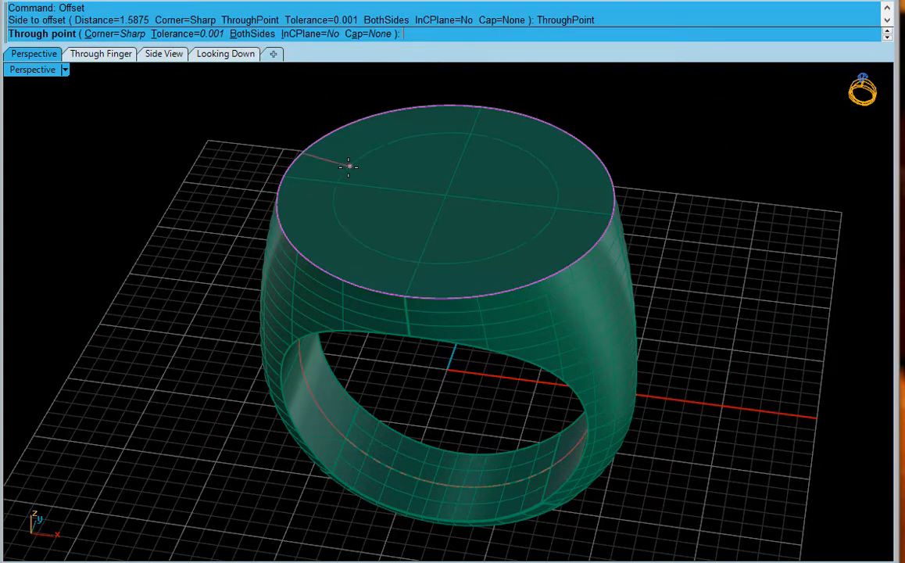
left_click(293, 190)
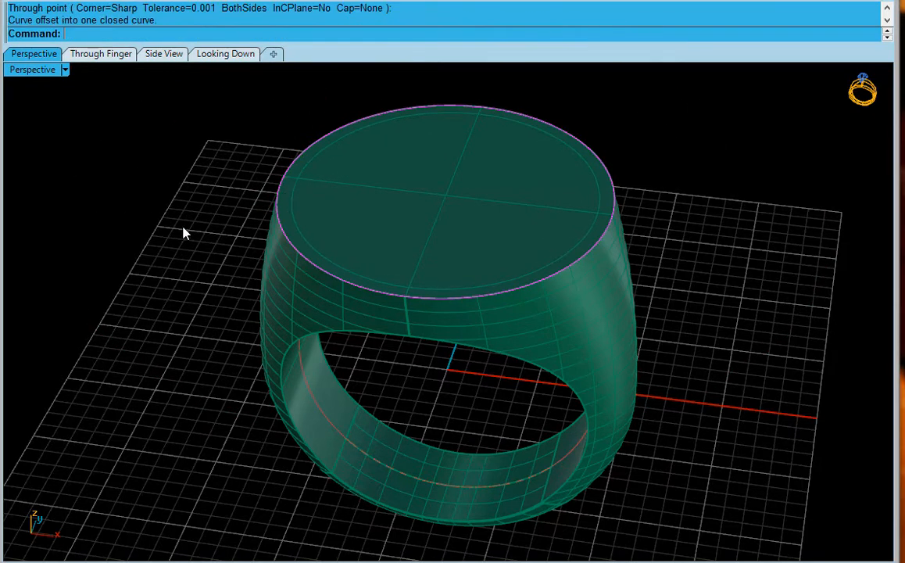
Recolour the inner offset curve blue to match the outer edge curve
left_click(313, 240)
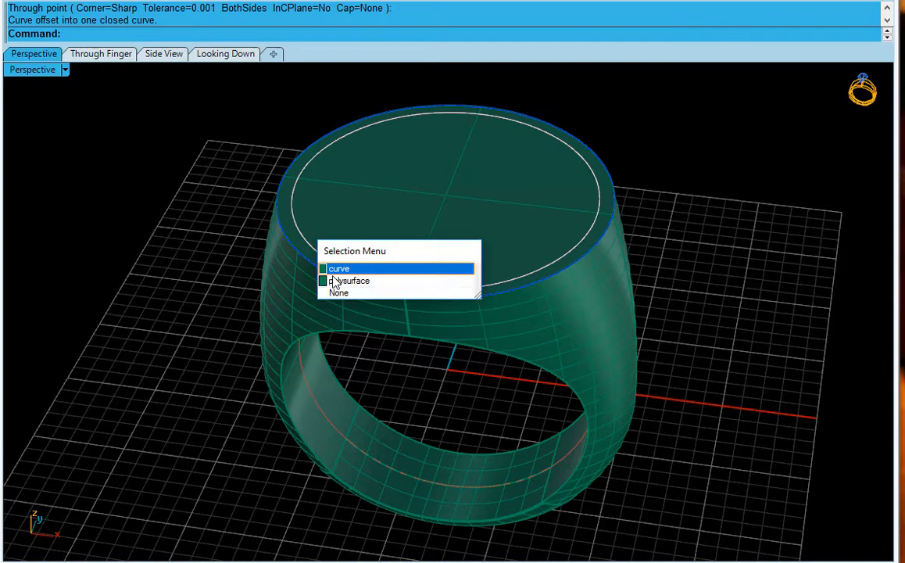
left_click(394, 264)
left_click(124, 238)
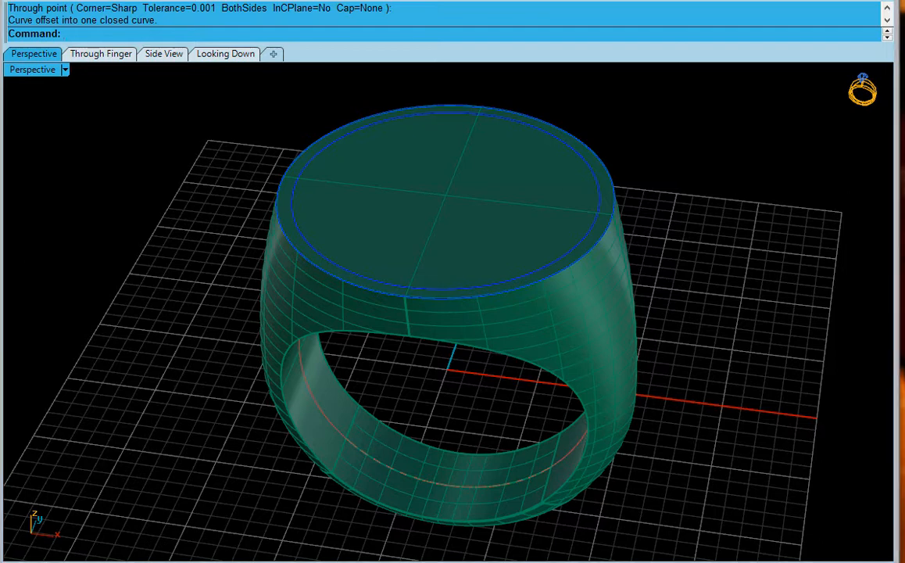
Use the inner offset curve to cut a shallow recess into the signet ring's flat top
left_click(337, 320)
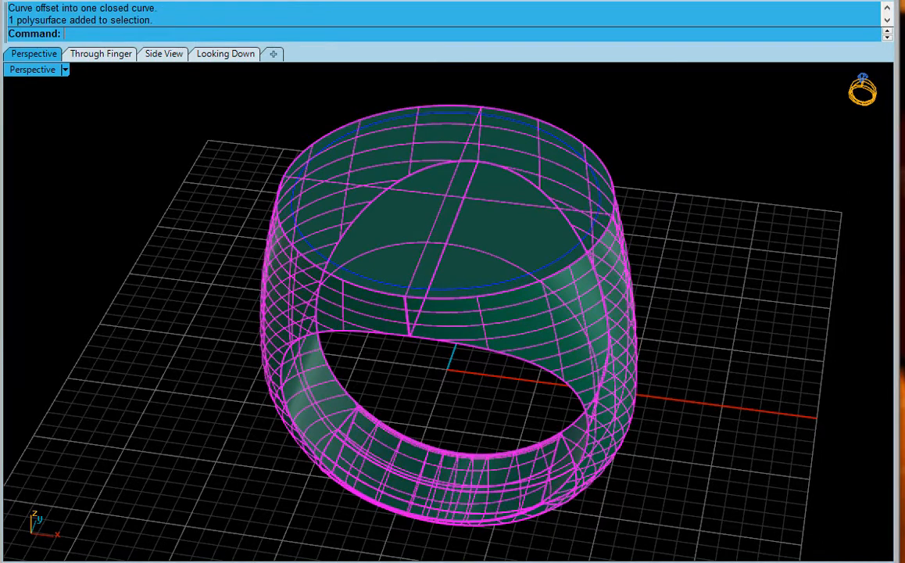
key("Escape")
left_click(305, 176)
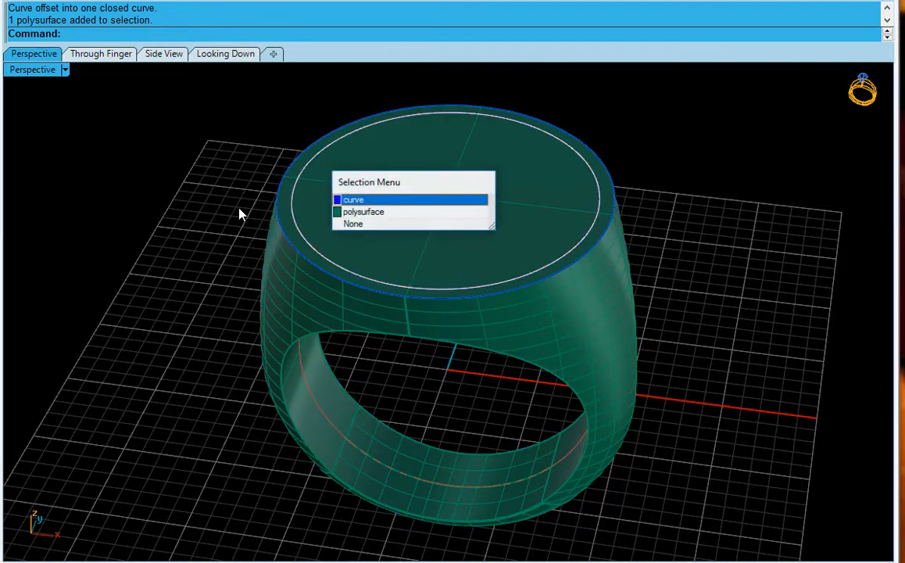
left_click(362, 200)
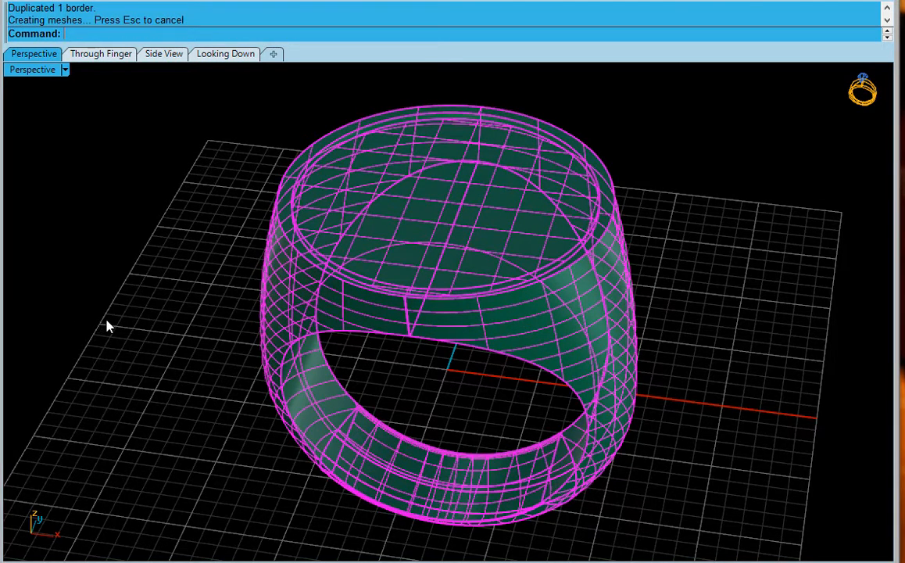
left_click(107, 321)
Examine the recess in the signet top up close and the textured slab's position relative to the ring from above
scroll(469, 109, "up", 2)
right_click_drag(470, 109, 414, 132)
scroll(370, 158, "up", 2)
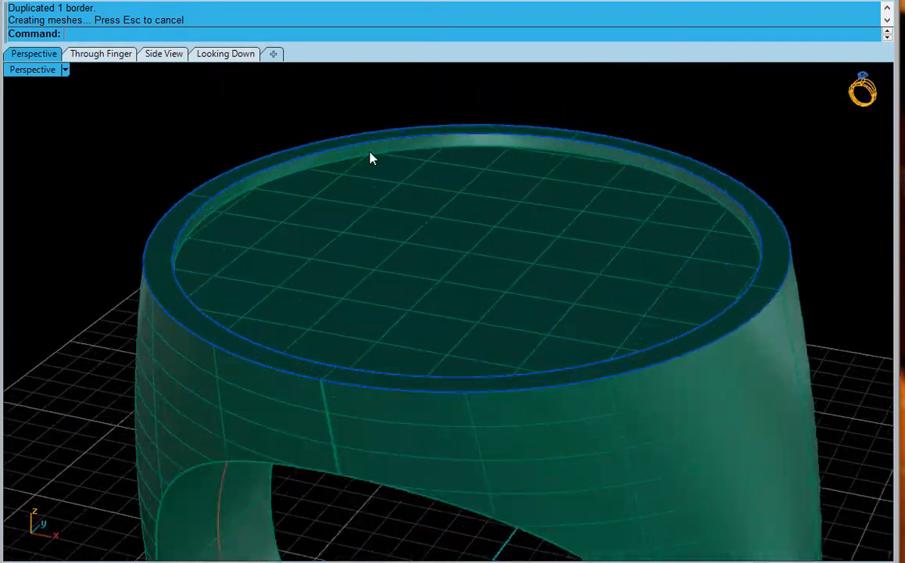
double_click(23, 71)
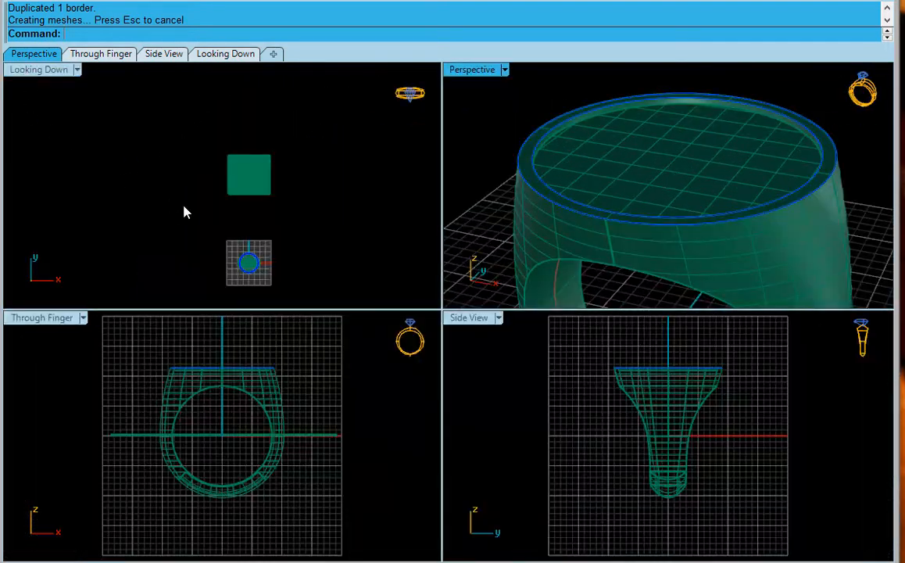
double_click(28, 72)
right_click_drag(511, 264, 146, 213)
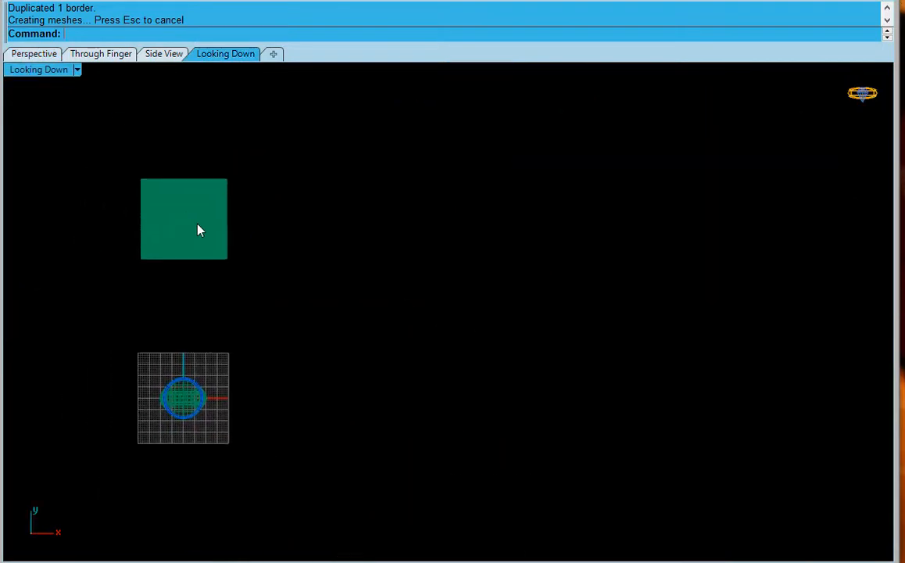
scroll(172, 226, "up", 5)
scroll(178, 234, "down", 4)
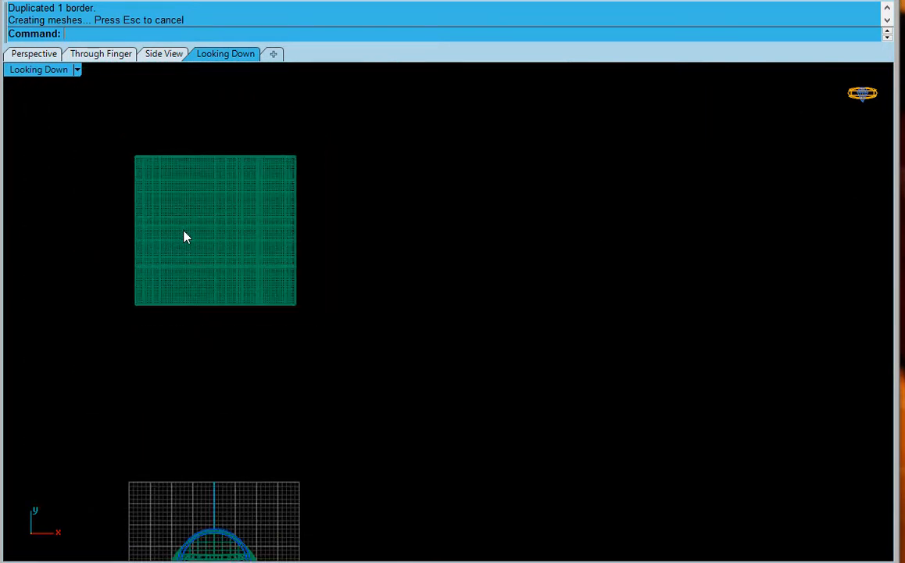
Array the textured slab in a 2 by 2 rectangular grid, using its opposite corners as the unit cell so the tiles meet
left_click(185, 237)
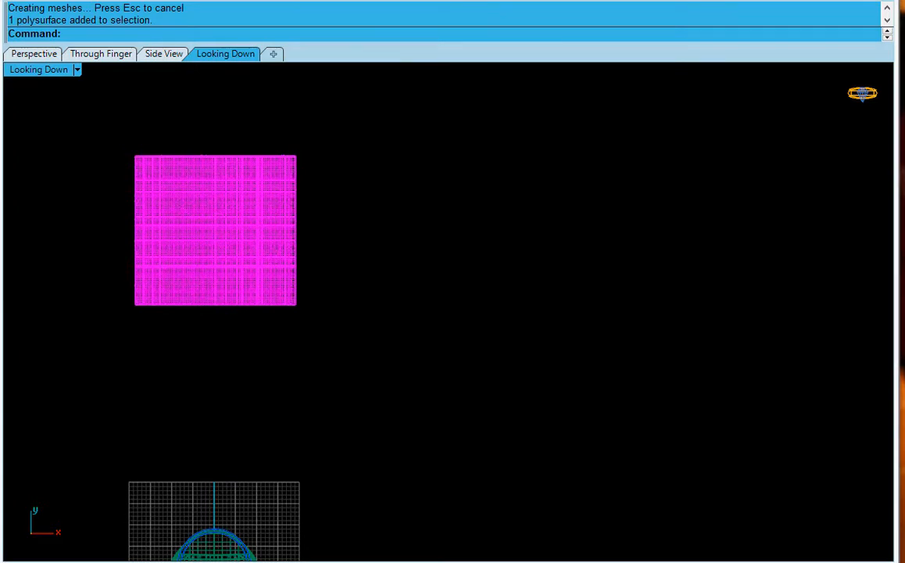
left_click(3, 0)
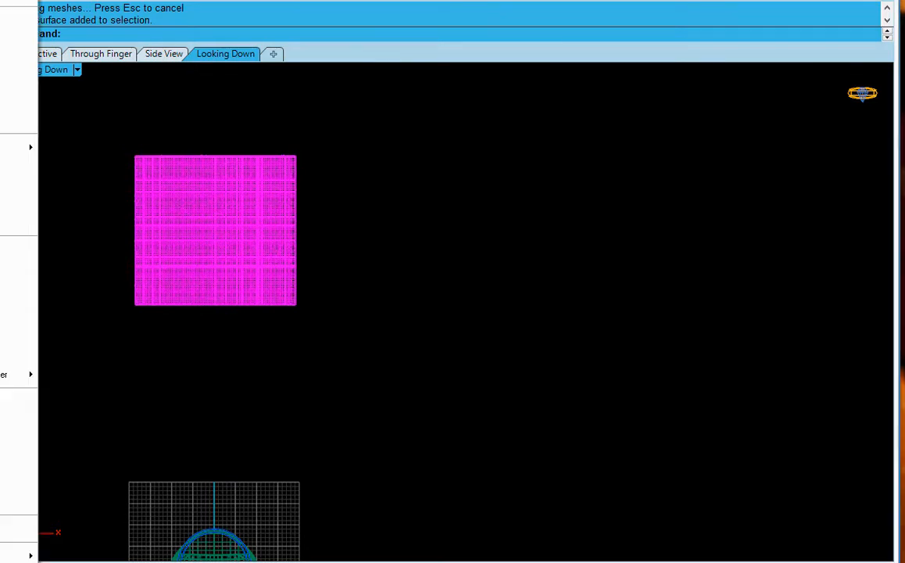
left_click(187, 147)
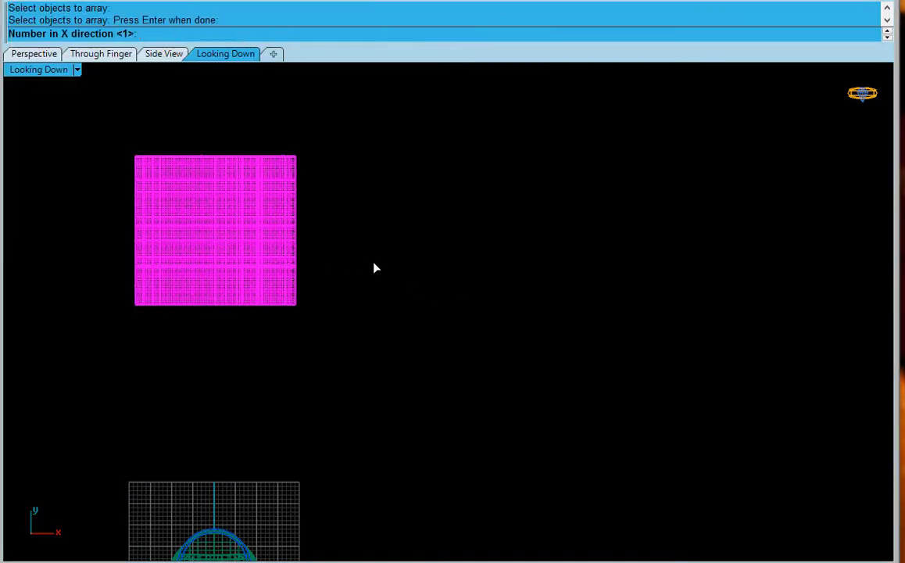
type("2")
key("Return")
type("2")
key("Return")
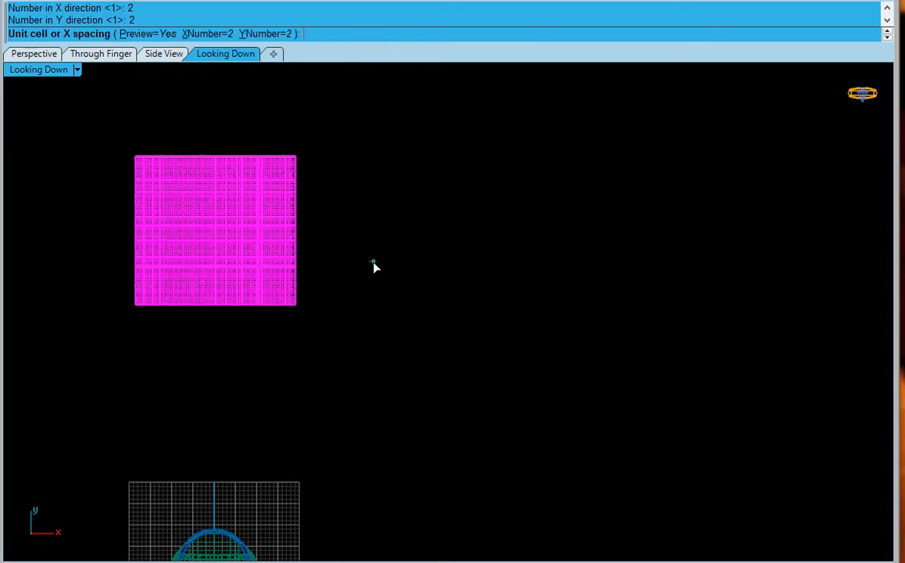
left_click(135, 156)
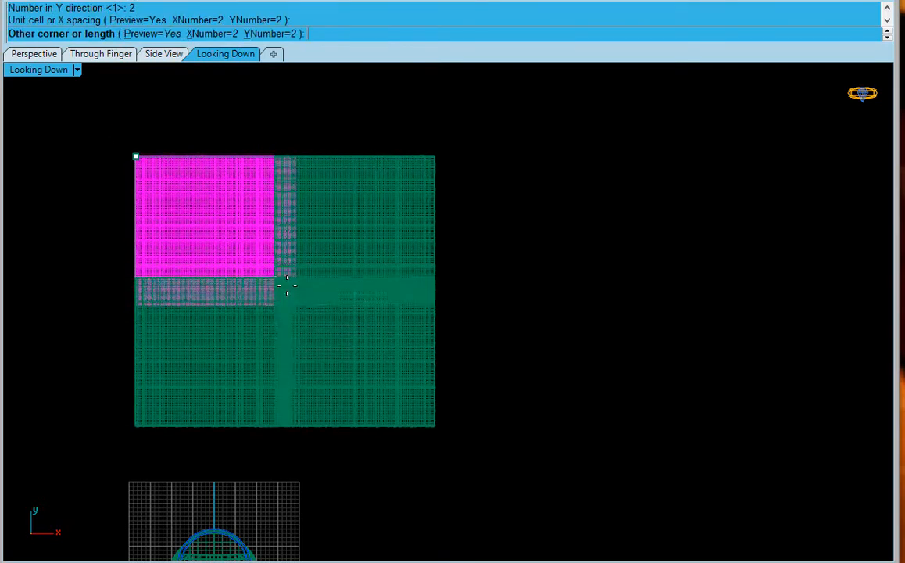
left_click(295, 303)
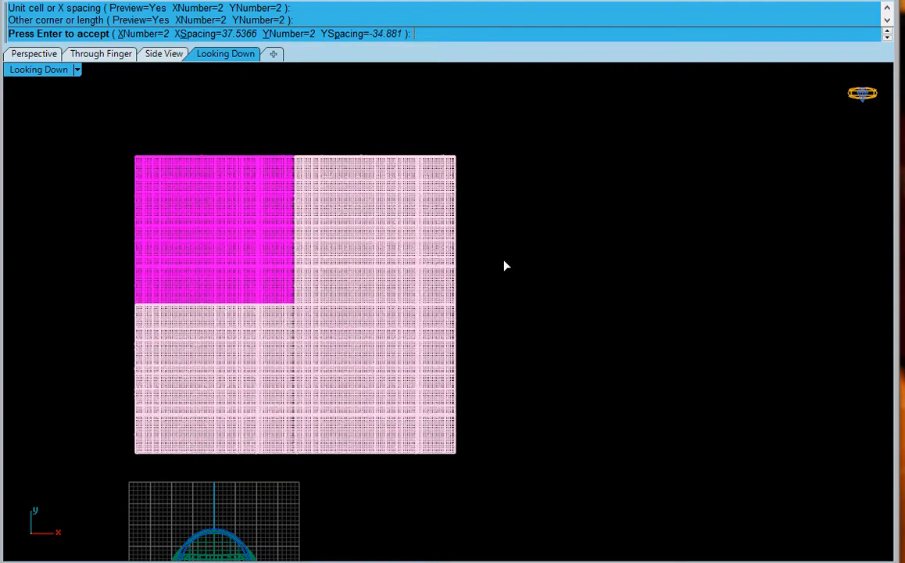
key("Return")
Scale the four slab tiles down together uniformly to slightly larger than the ring's top
scroll(598, 269, "down", 4)
right_click_drag(553, 297, 436, 267)
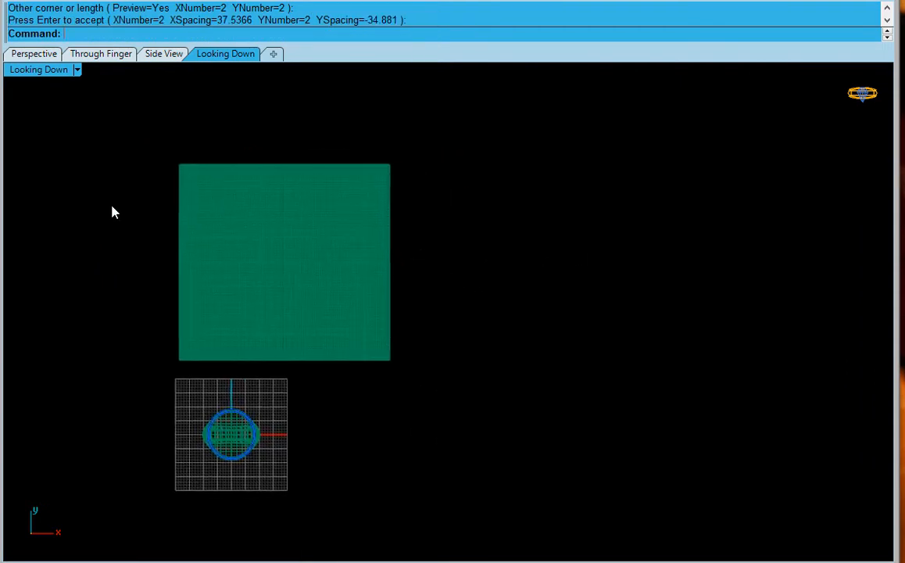
left_click_drag(97, 138, 547, 383)
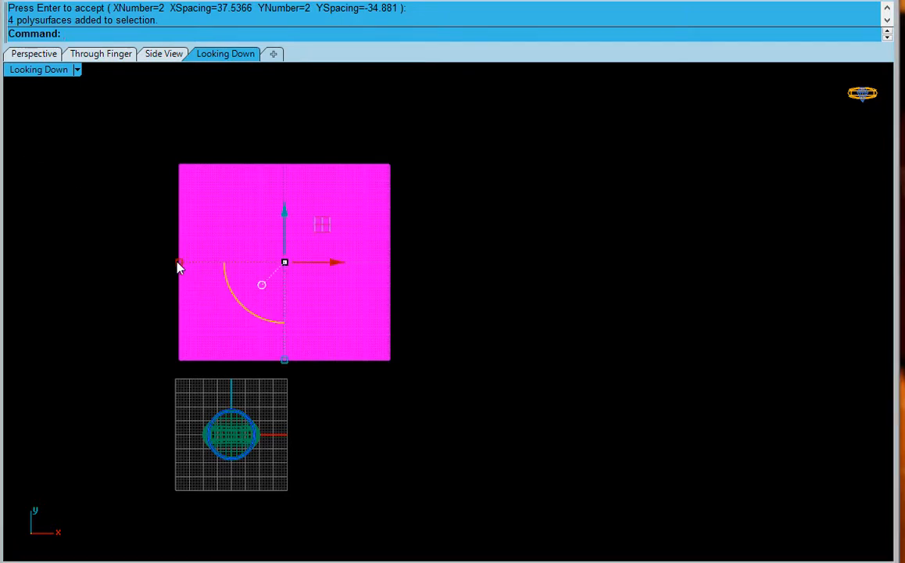
left_click_drag(179, 264, 253, 276, "shift")
key("Escape")
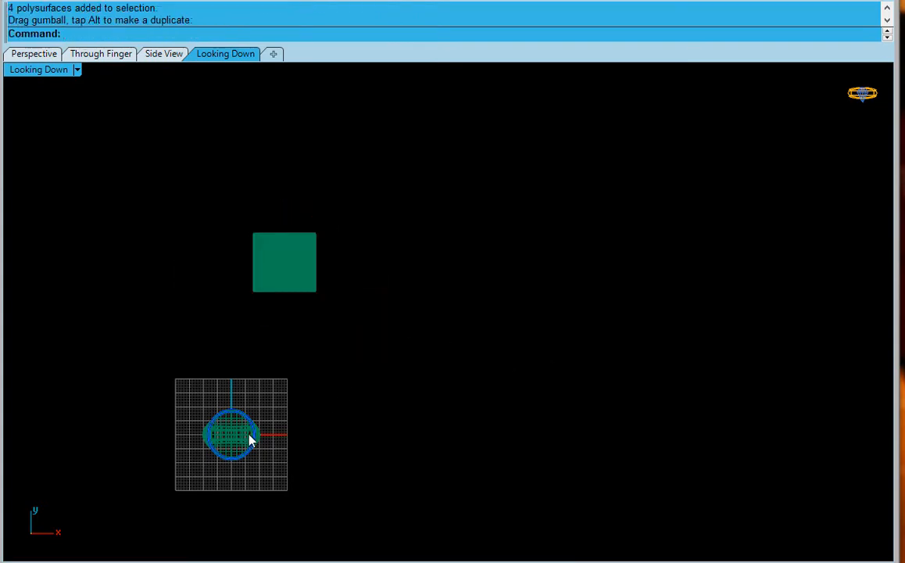
Move all four slab tiles together in plan to just behind the ring, roughly centred on the Y axis
left_click(278, 284)
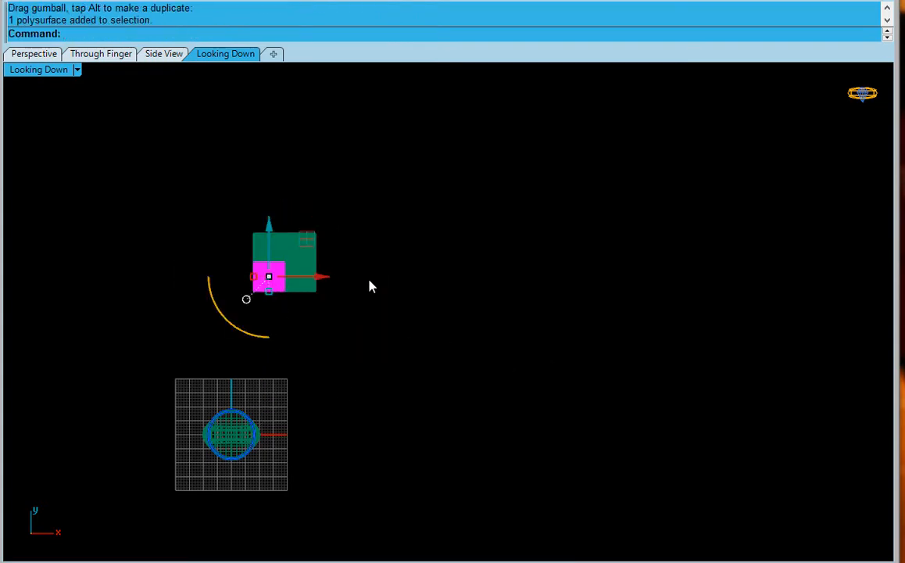
key("Escape")
left_click_drag(222, 217, 350, 271)
left_click_drag(322, 227, 269, 326)
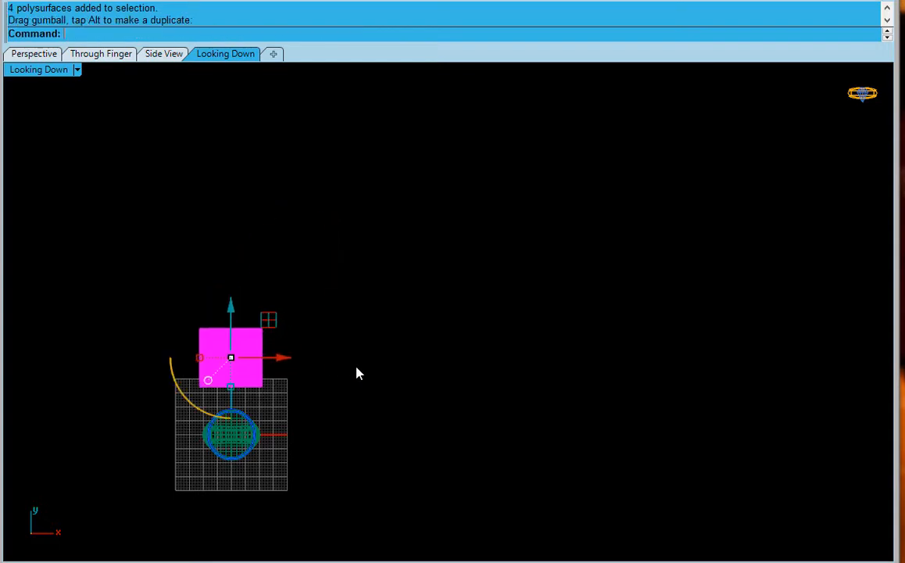
left_click(357, 370)
right_click_drag(342, 406, 403, 327)
scroll(399, 316, "up", 6)
right_click_drag(399, 279, 567, 344)
scroll(396, 335, "up", 4)
scroll(529, 327, "up", 2)
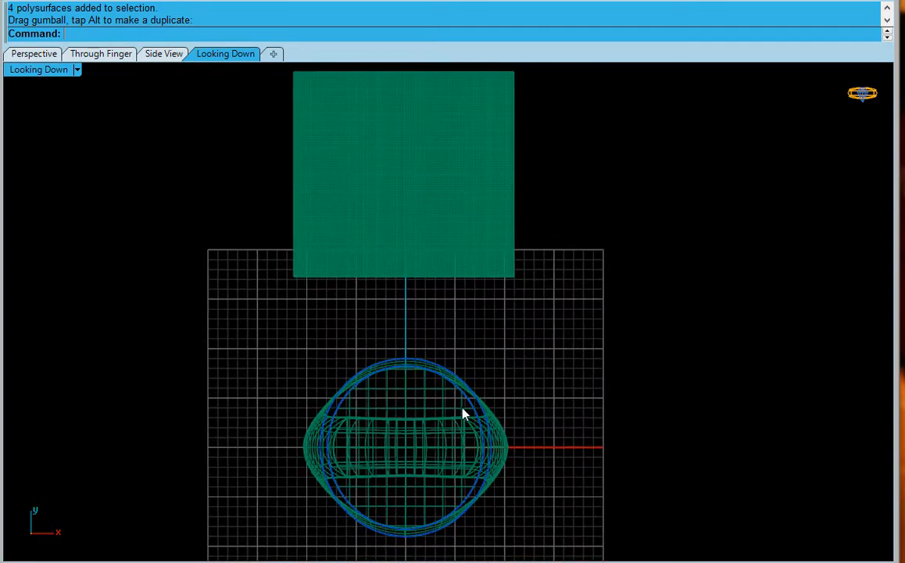
left_click(475, 423)
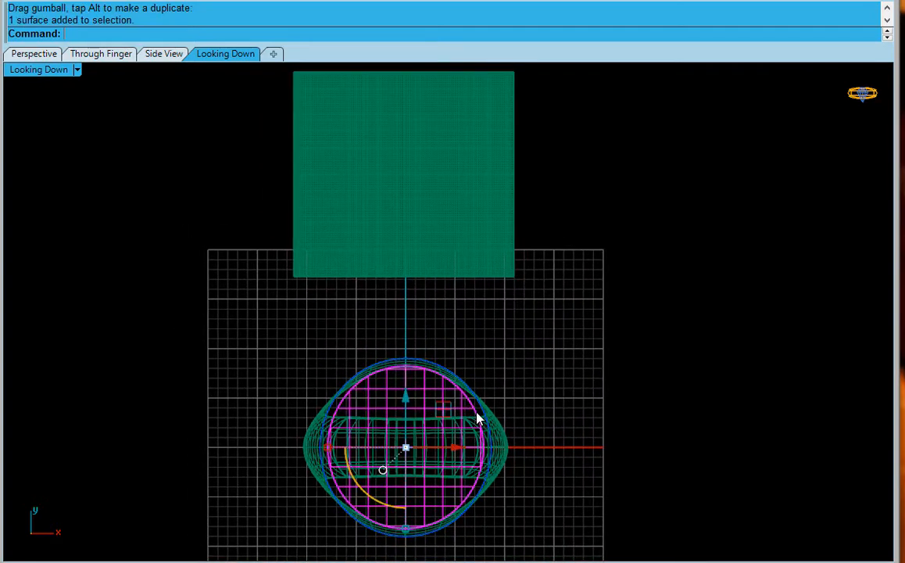
left_click(499, 418)
left_click(479, 420)
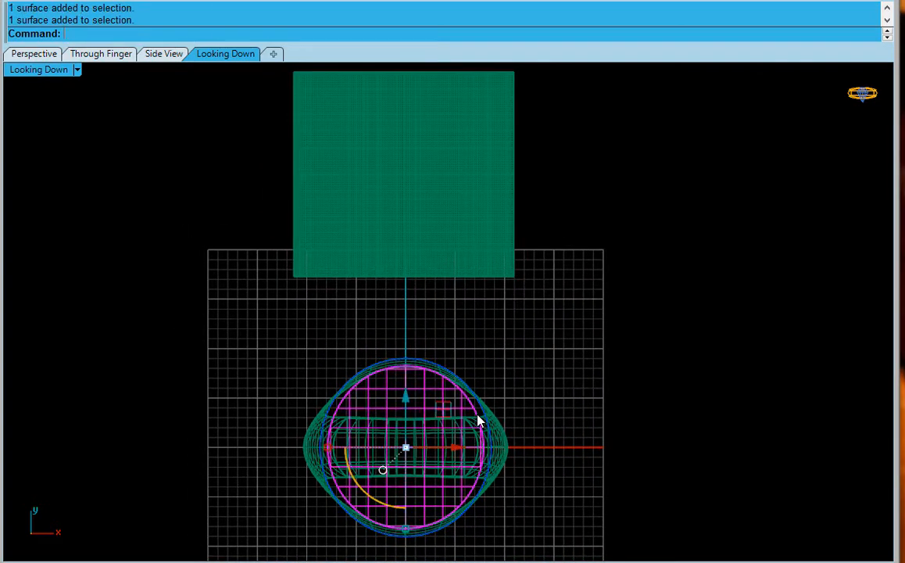
left_click(623, 365)
Move the inner offset curve along Y from the ring's top to the middle of the four slab tiles
scroll(475, 416, "up", 3)
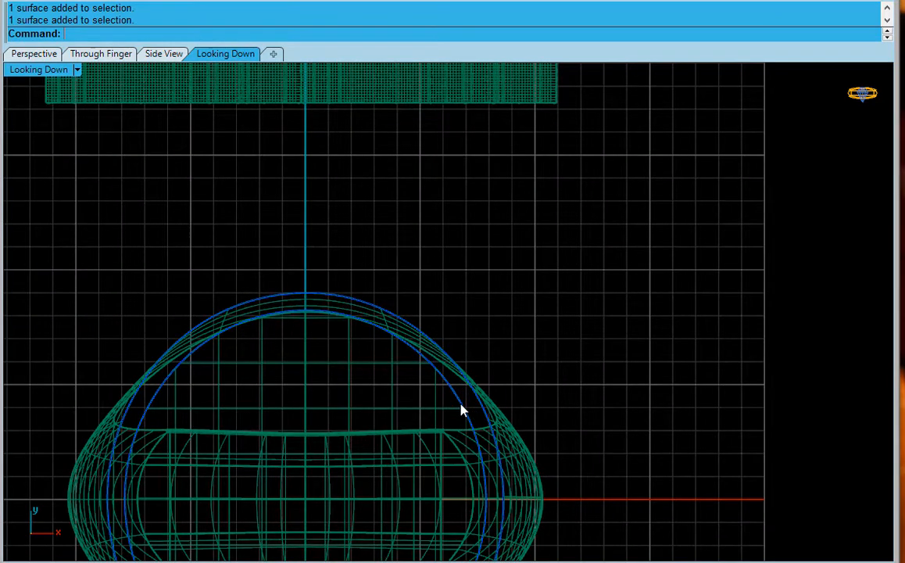
left_click(460, 409)
left_click(497, 458)
scroll(466, 335, "down", 2)
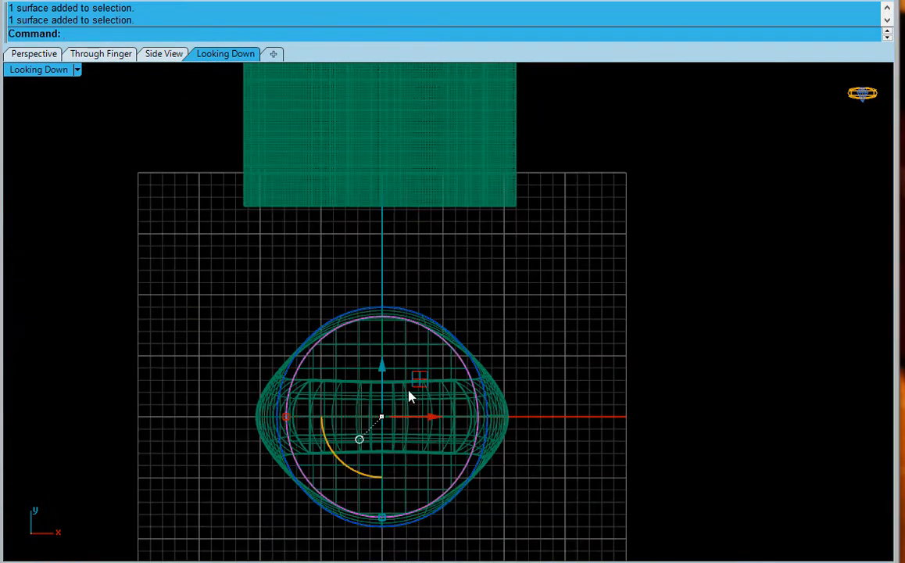
right_click_drag(439, 320, 457, 411)
scroll(422, 442, "down", 1)
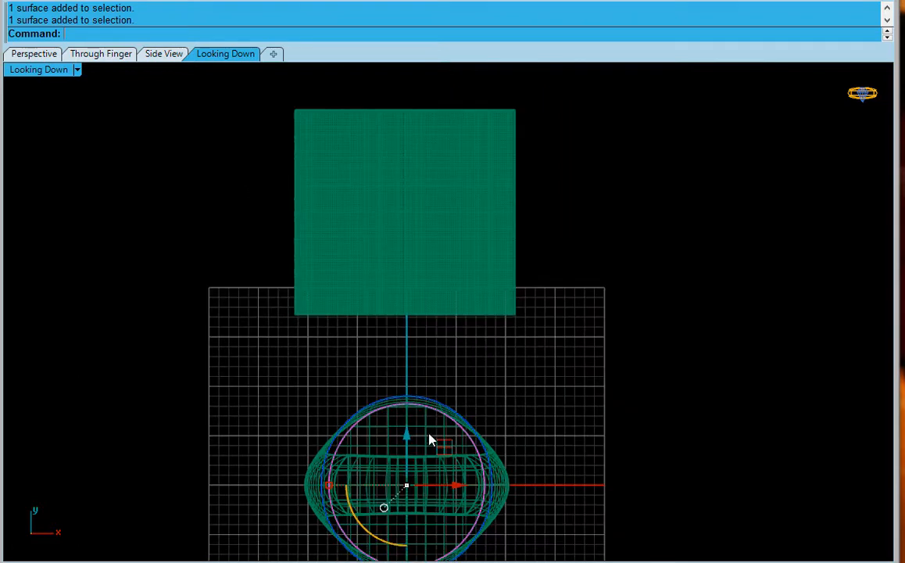
left_click_drag(415, 444, 382, 175)
key("Escape")
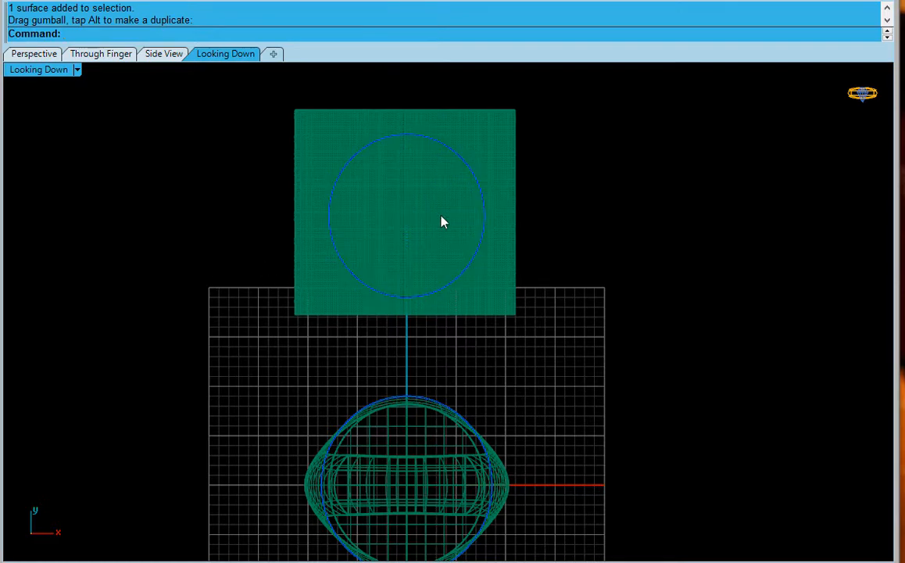
Scale the four slab tiles down uniformly until their outline sits just outside the relocated offset curve
scroll(442, 221, "up", 1)
left_click(312, 275)
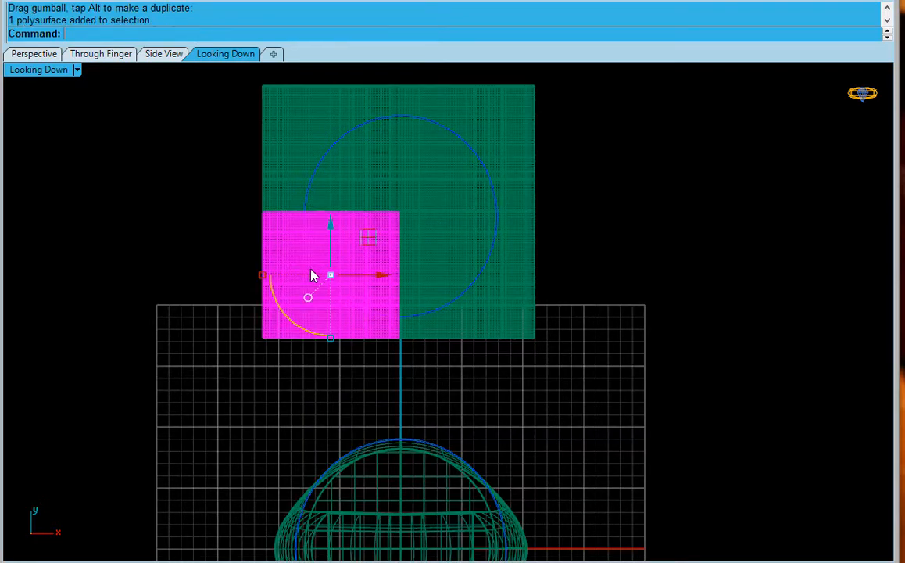
left_click(372, 192, "shift")
left_click(422, 194, "shift")
left_click(418, 244, "shift")
left_click_drag(260, 215, 280, 245, "shift")
left_click(644, 301)
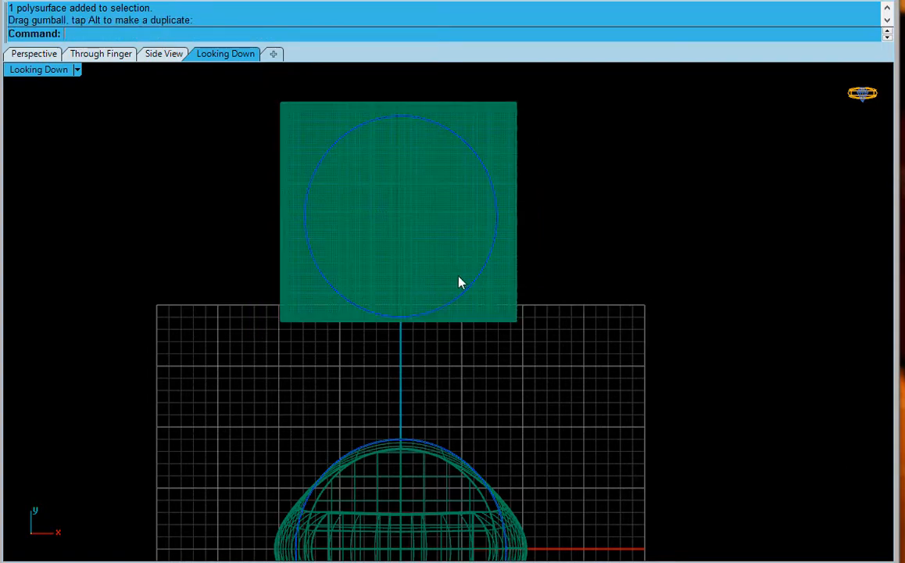
Try to WireCut the four preselected slab tiles with the relocated offset curve
scroll(459, 283, "up", 1)
left_click(417, 199)
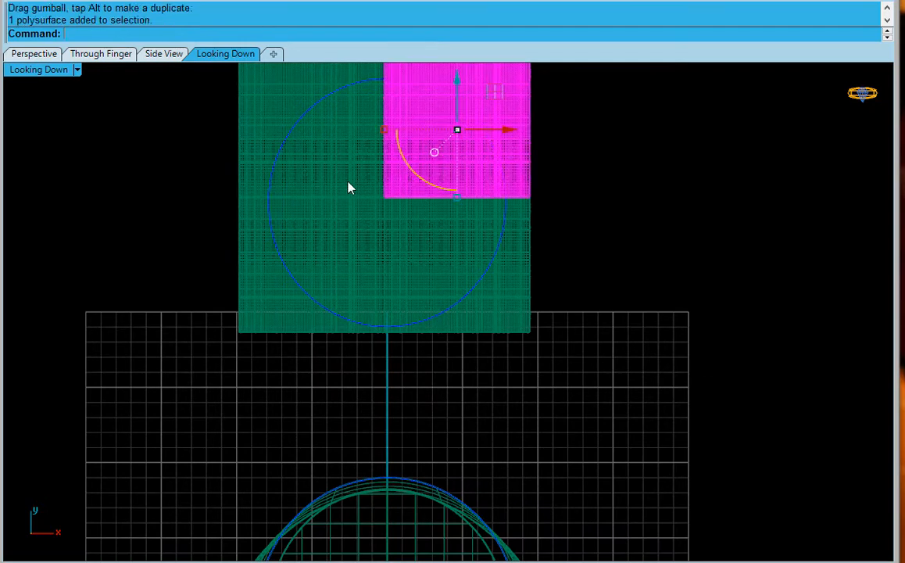
left_click(350, 187)
left_click(349, 245)
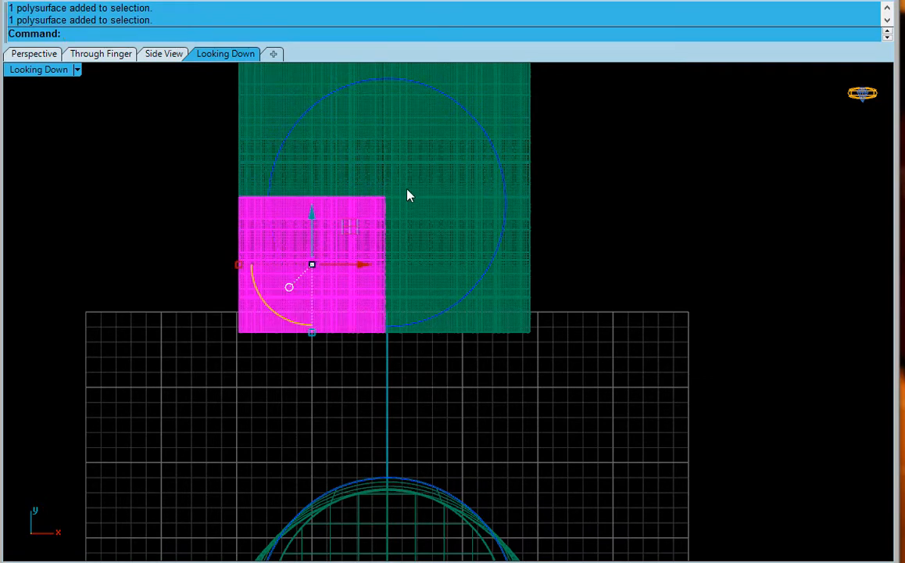
left_click(409, 196, "shift")
left_click(368, 184, "shift")
left_click(410, 228, "shift")
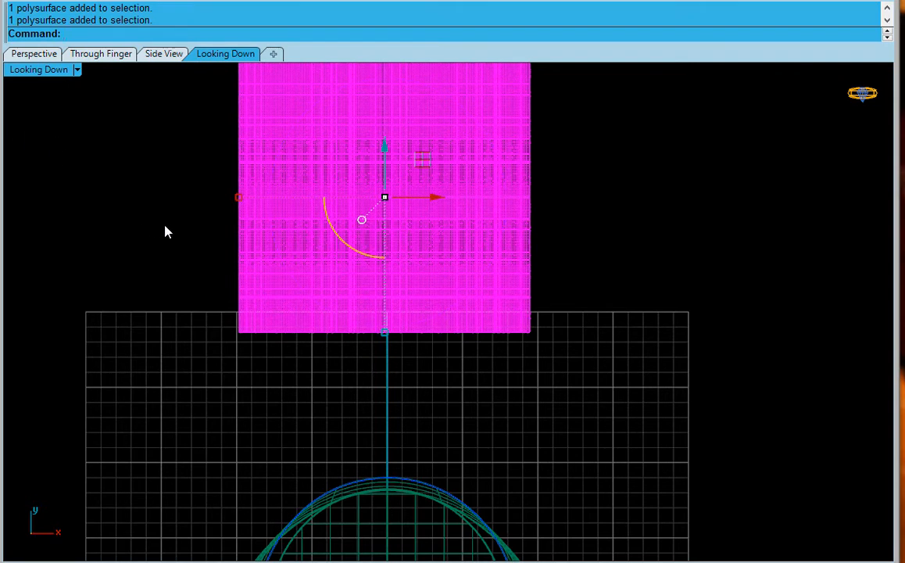
type("ireCut")
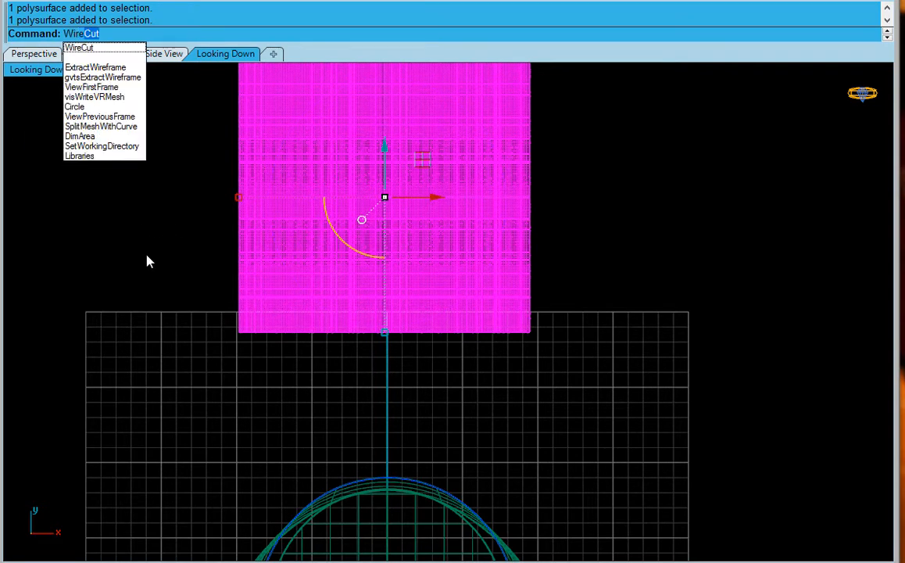
key("Return")
left_click(339, 169)
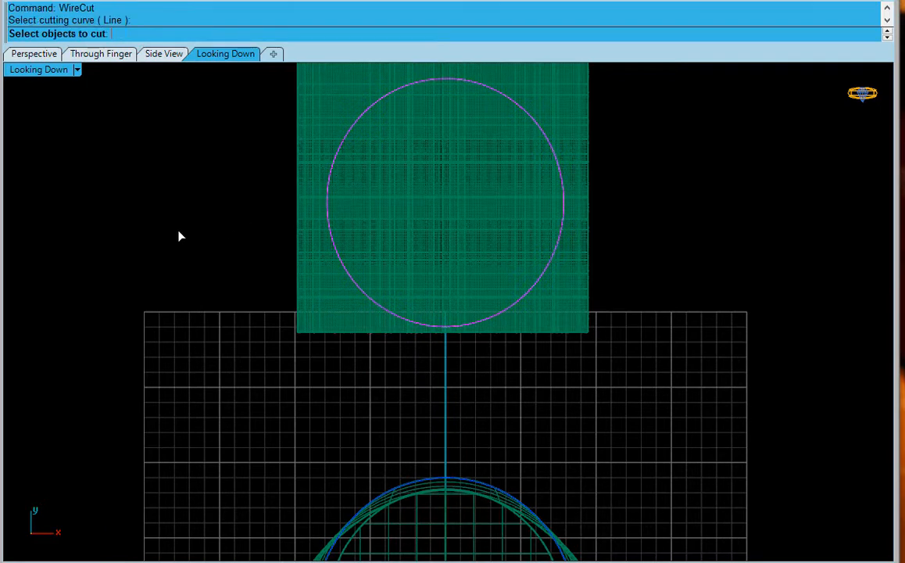
key("Return")
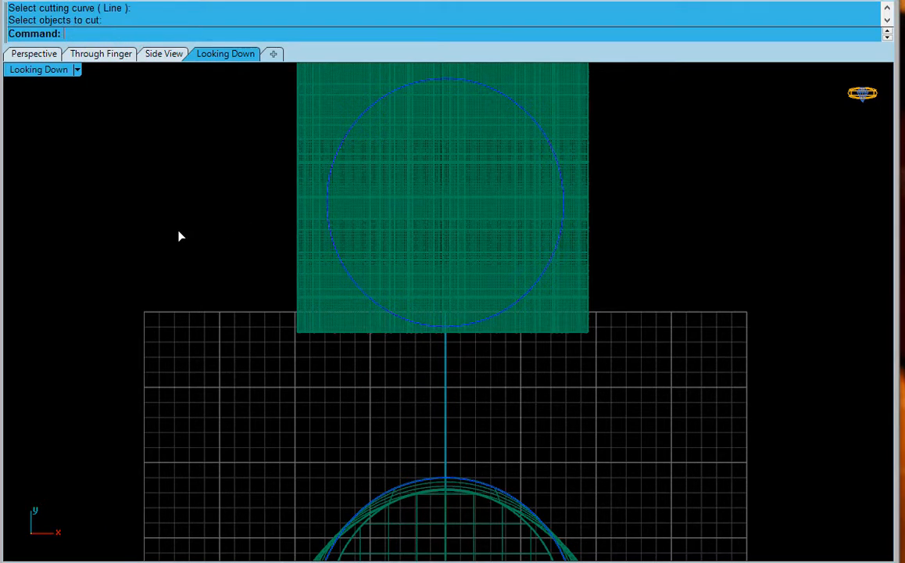
WireCut all the way through the four slab tiles with the offset curve, setting Invert=Yes to cut away the material outside it
key("Return")
left_click(337, 160)
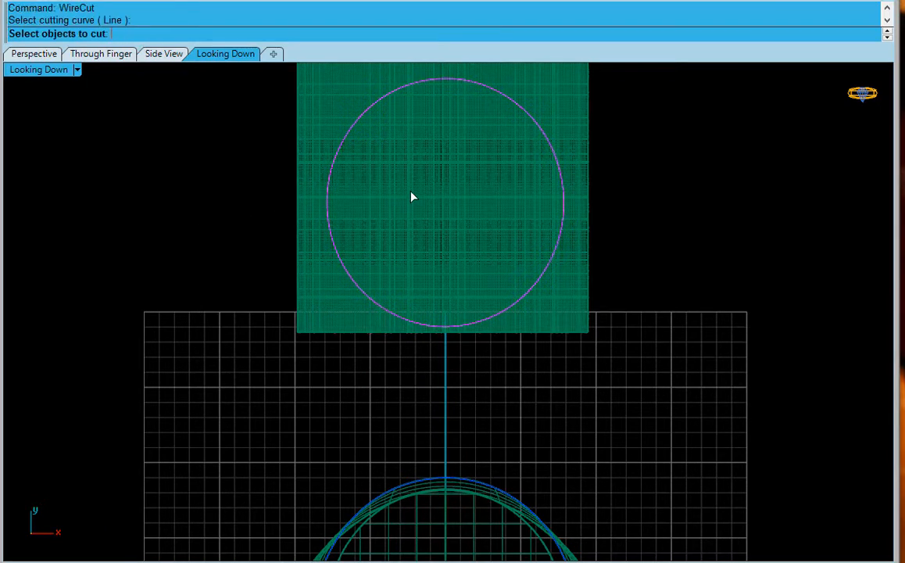
left_click(438, 158)
left_click(463, 184)
left_click(465, 228)
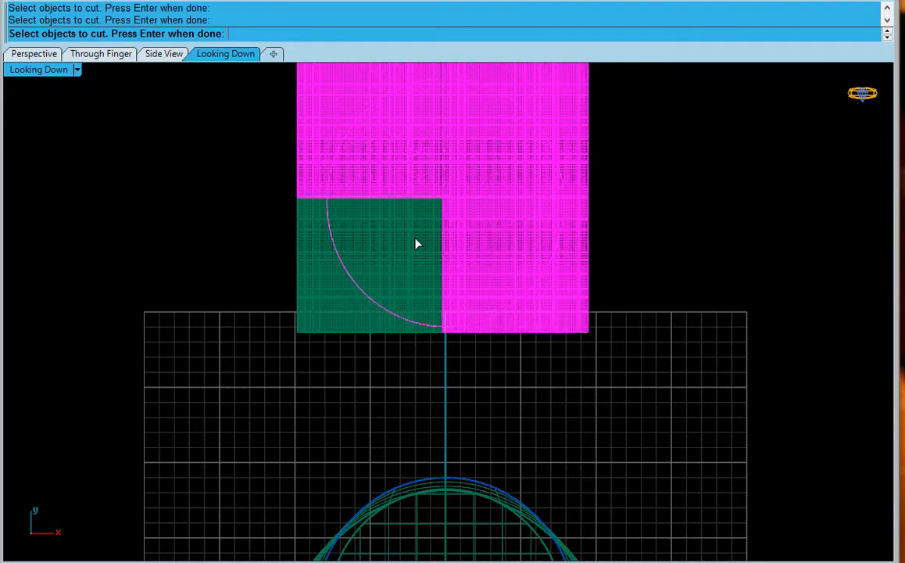
left_click(417, 244)
key("Return")
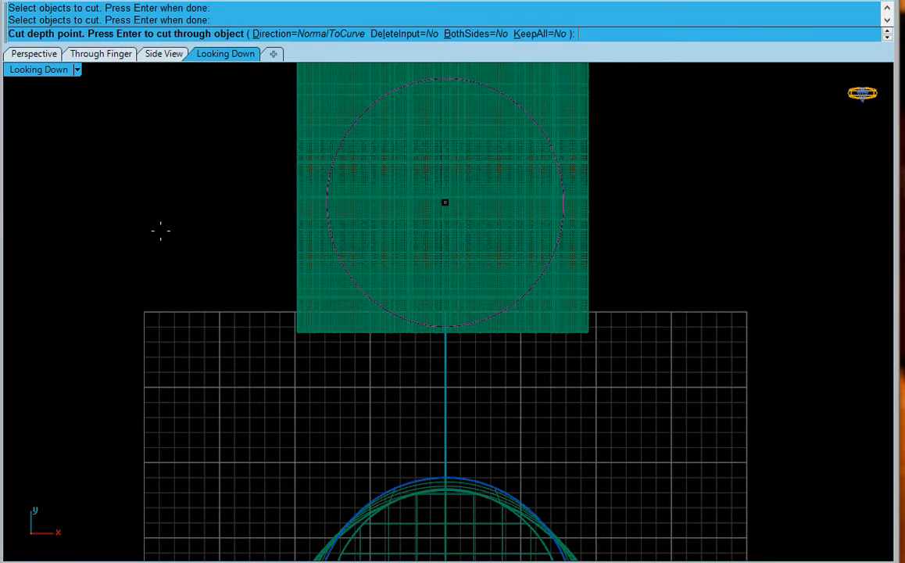
key("Return")
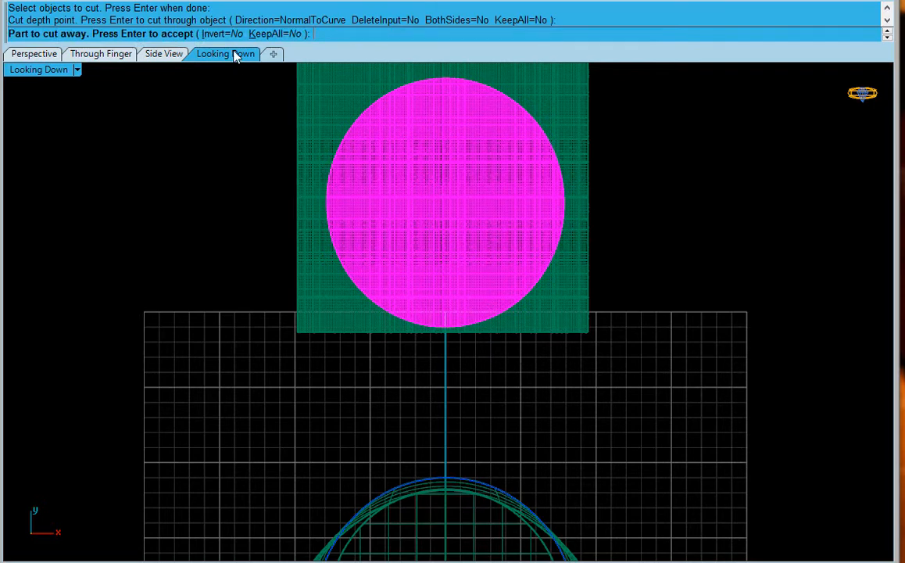
left_click(224, 35)
key("Return")
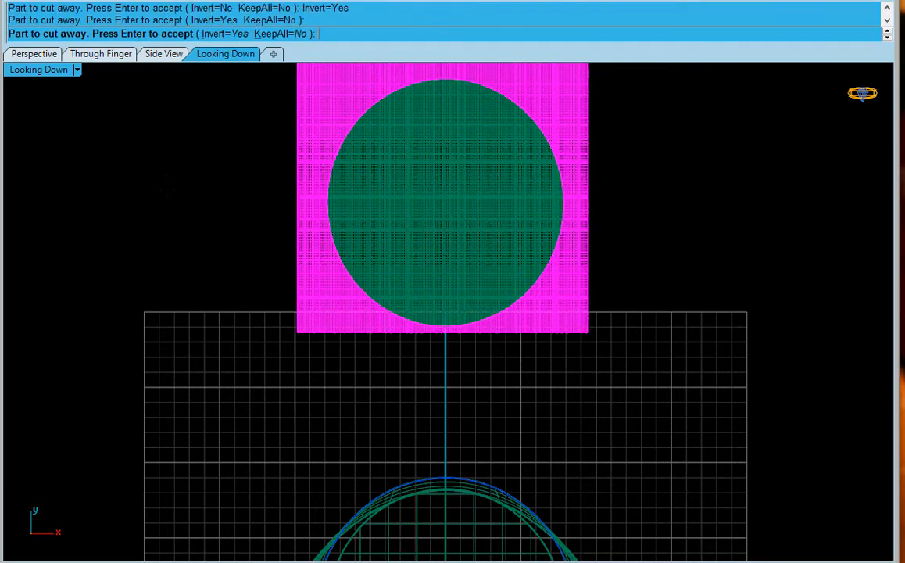
Examine the trimmed textured disc's surface and edge up close, and its position relative to the ring in perspective
double_click(36, 72)
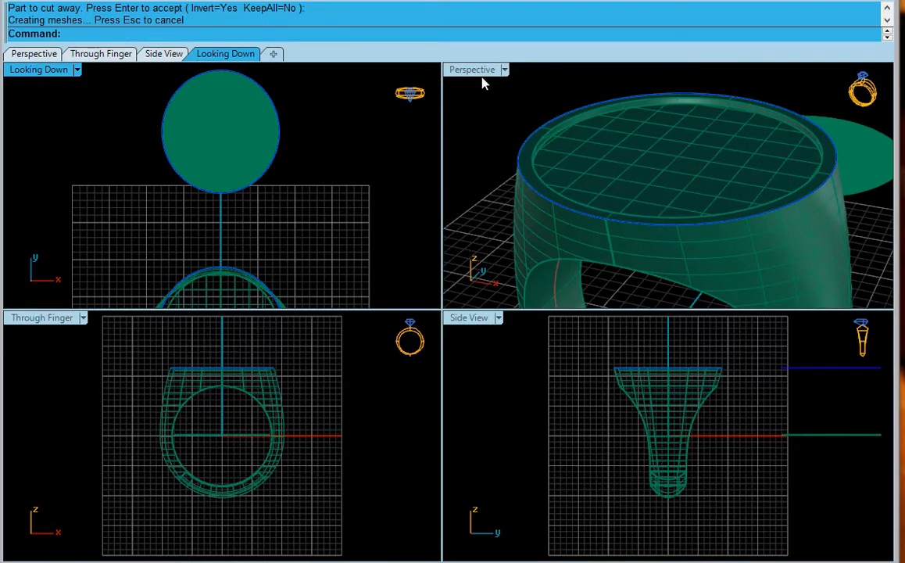
double_click(466, 69)
right_click_drag(478, 152, 330, 166)
scroll(469, 218, "down", 10)
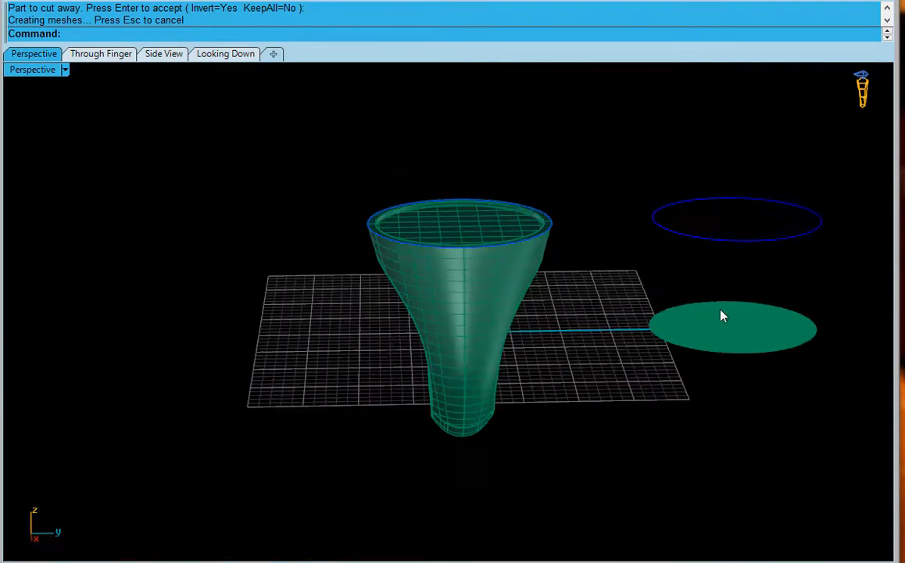
scroll(722, 311, "up", 7)
scroll(677, 367, "up", 8)
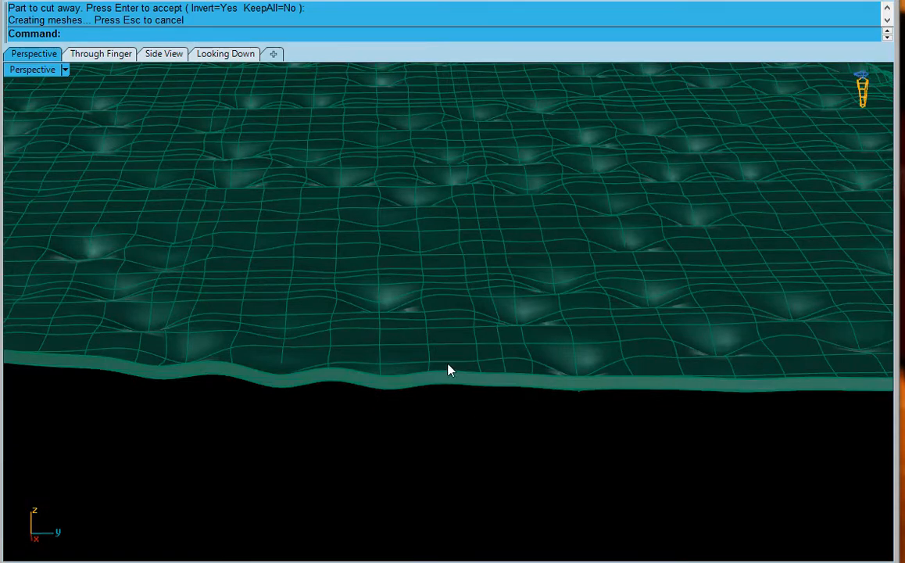
scroll(449, 370, "down", 12)
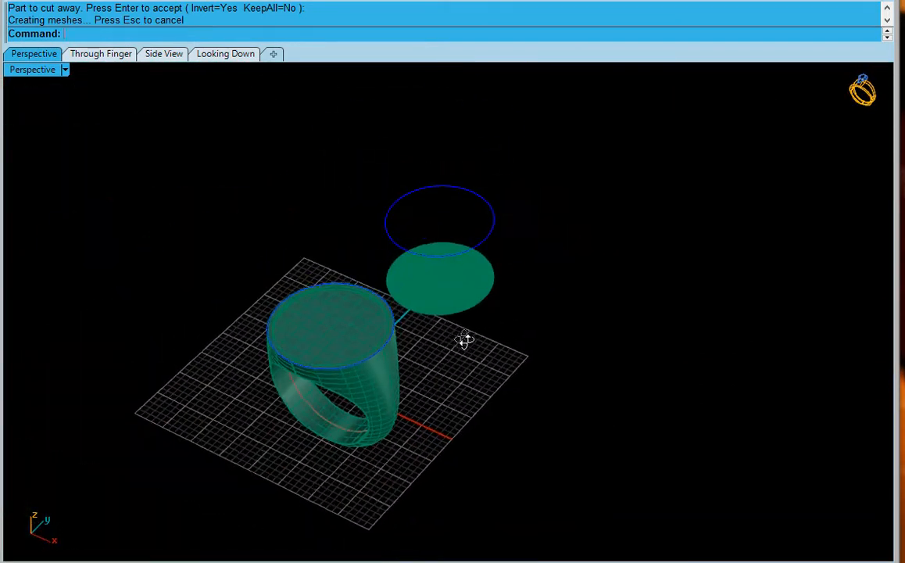
Delete the offset curve floating above the trimmed textured disc
right_click_drag(464, 340, 440, 253)
right_click_drag(353, 260, 465, 232)
left_click(464, 231)
key("Delete")
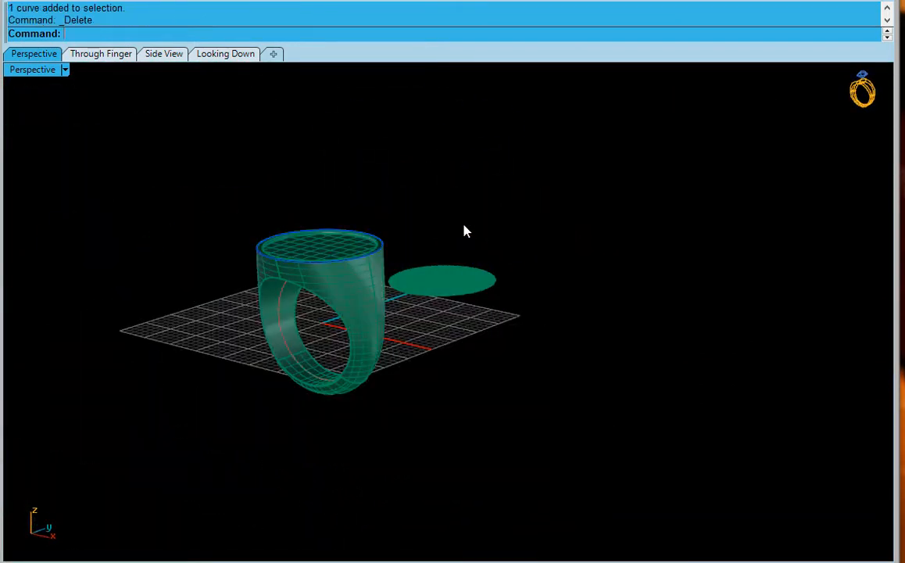
Try to join the four trimmed slab tiles of the disc into one solid with BooleanUnion
left_click_drag(442, 306, 450, 338)
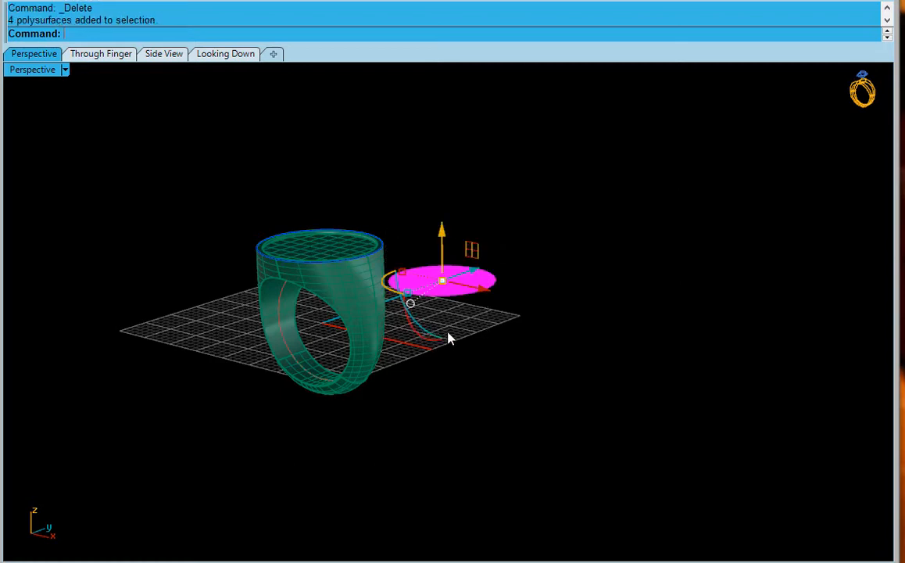
type("BP")
key("BackSpace")
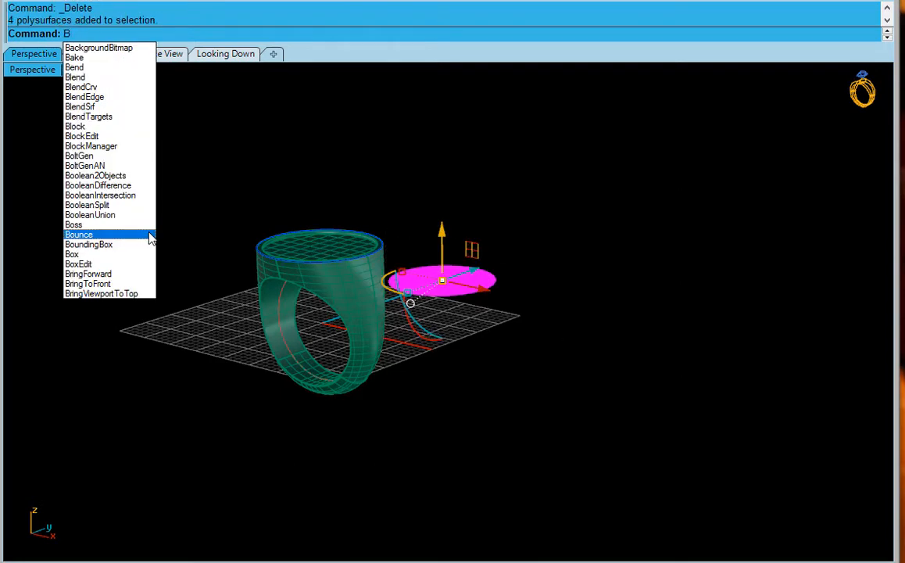
type("oolean2Objects")
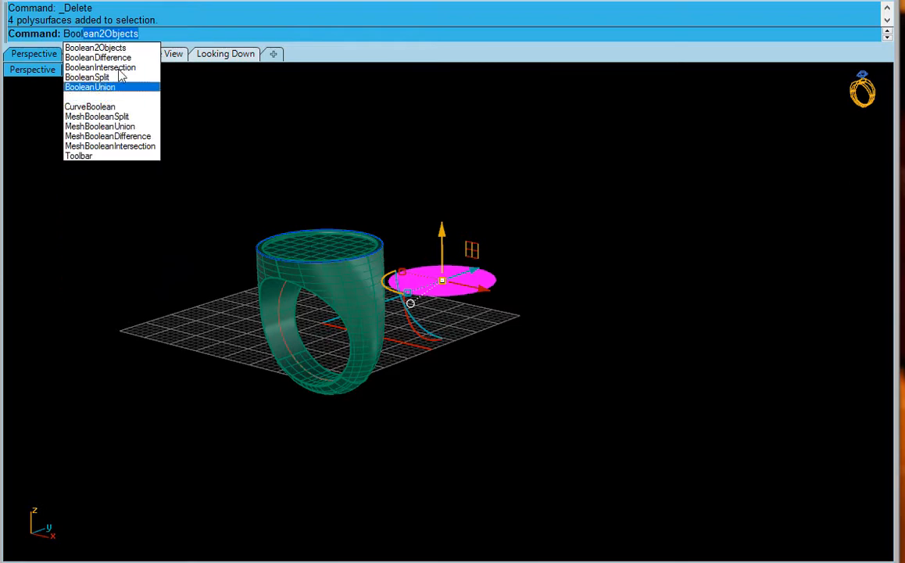
left_click(118, 87)
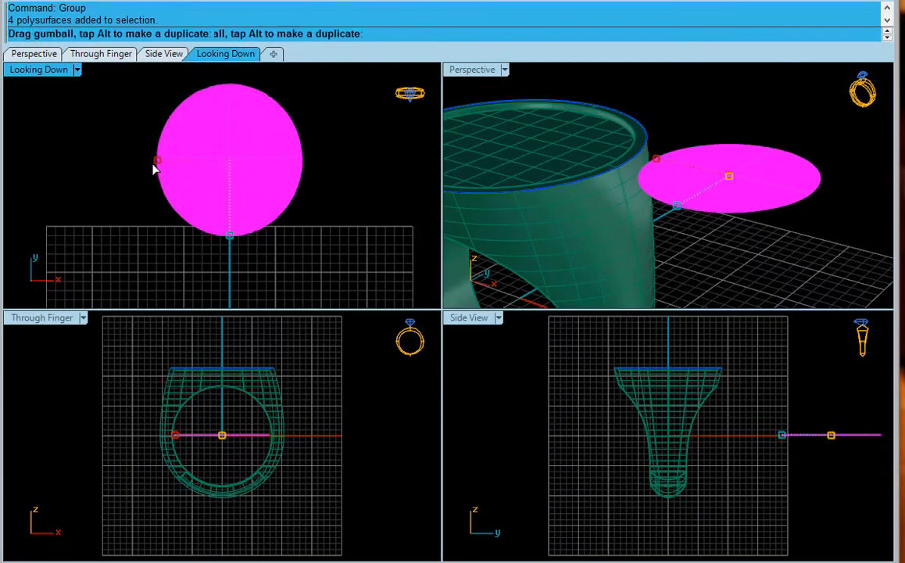
Scale the grouped textured disc up slightly and uniformly
left_click_drag(153, 163, 145, 168, "shift")
left_click(134, 186)
scroll(134, 185, "down", 6)
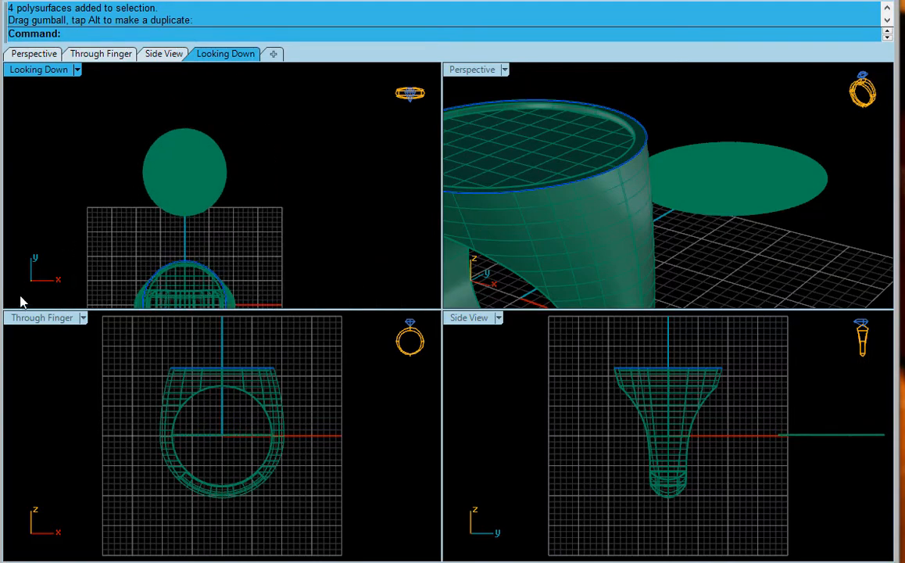
In the Looking Down view, move the textured disc along Y until it is centred on the ring's top outline
double_click(42, 74)
scroll(194, 295, "down", 6)
right_click_drag(194, 296, 235, 205)
left_click(327, 188)
left_click_drag(372, 162, 372, 305)
scroll(255, 355, "up", 10)
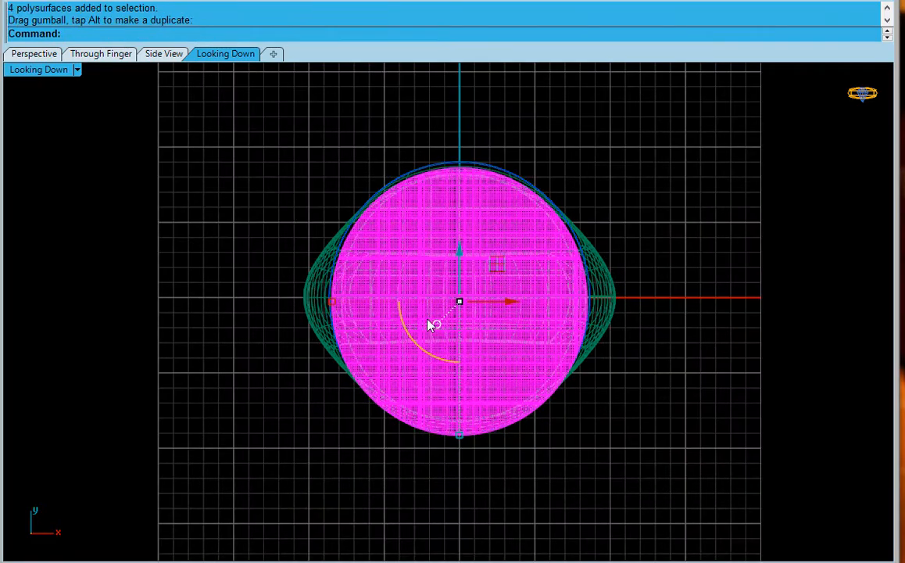
scroll(397, 303, "down", 3)
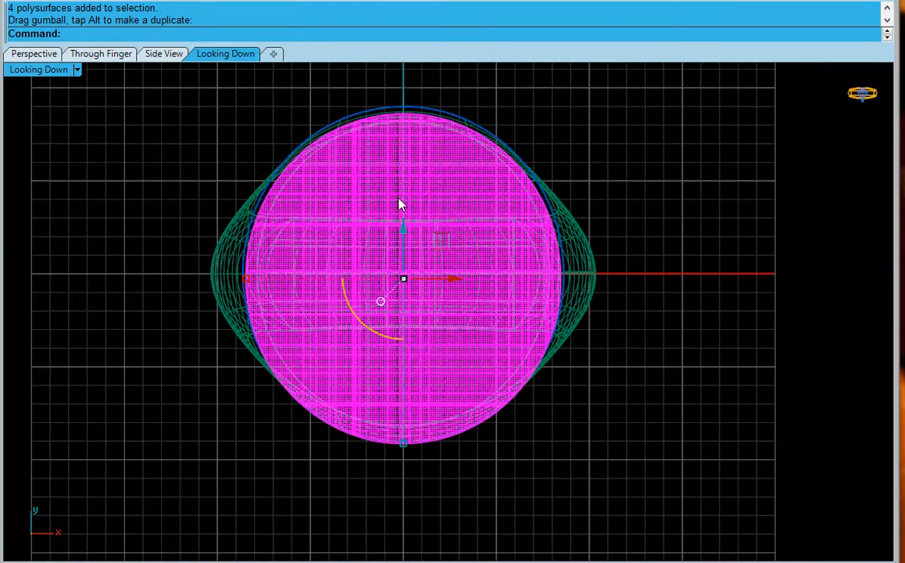
left_click_drag(405, 236, 404, 228)
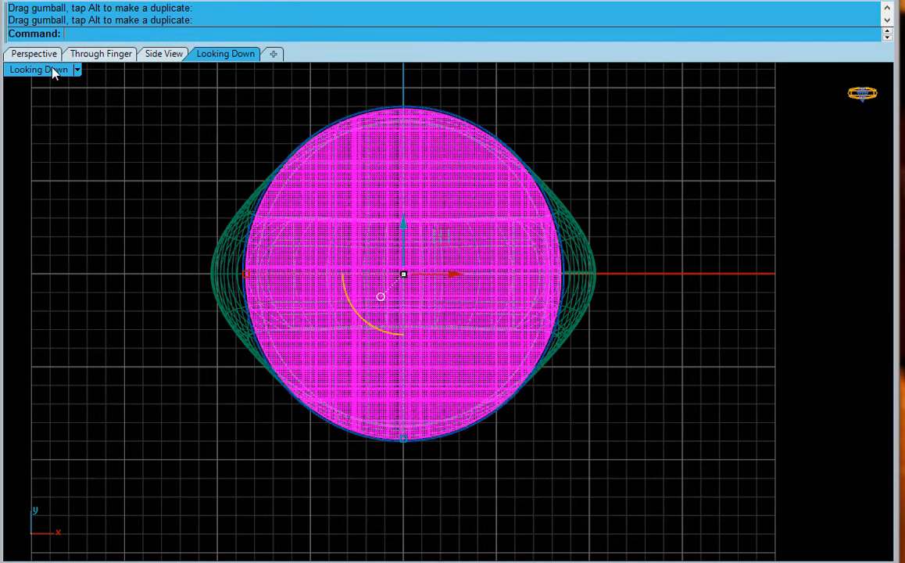
In the Through Finger view, raise the textured disc into the recess just below the ring's top rim
double_click(52, 70)
double_click(47, 318)
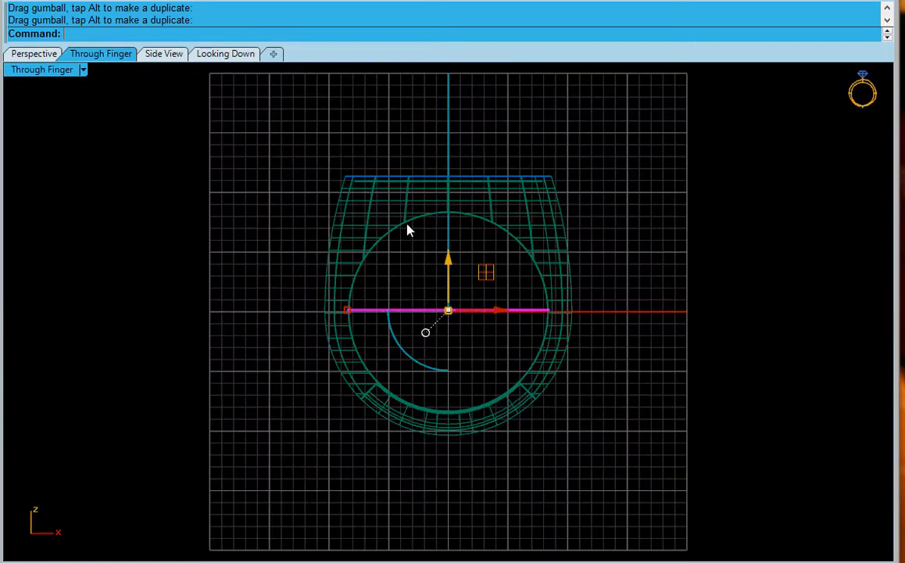
left_click_drag(452, 252, 445, 135)
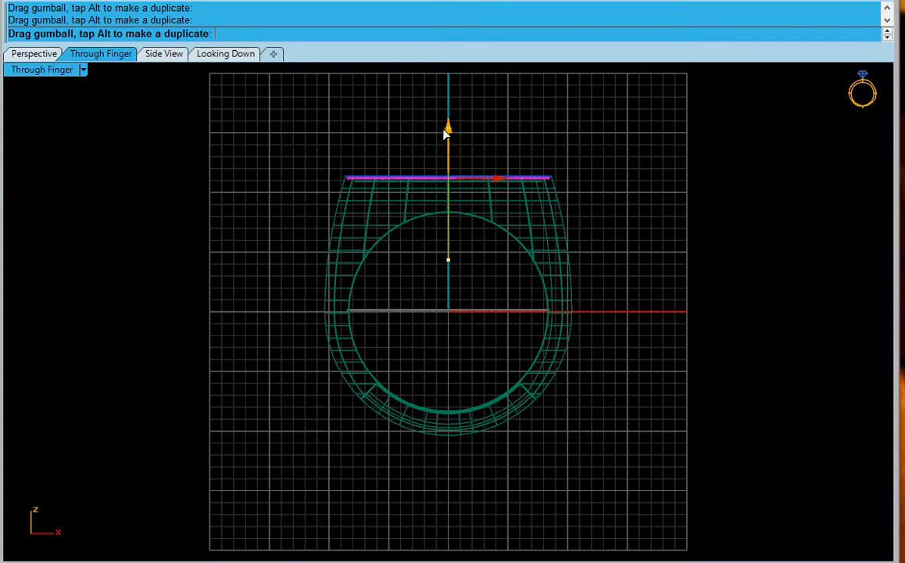
left_click_drag(445, 135, 445, 135)
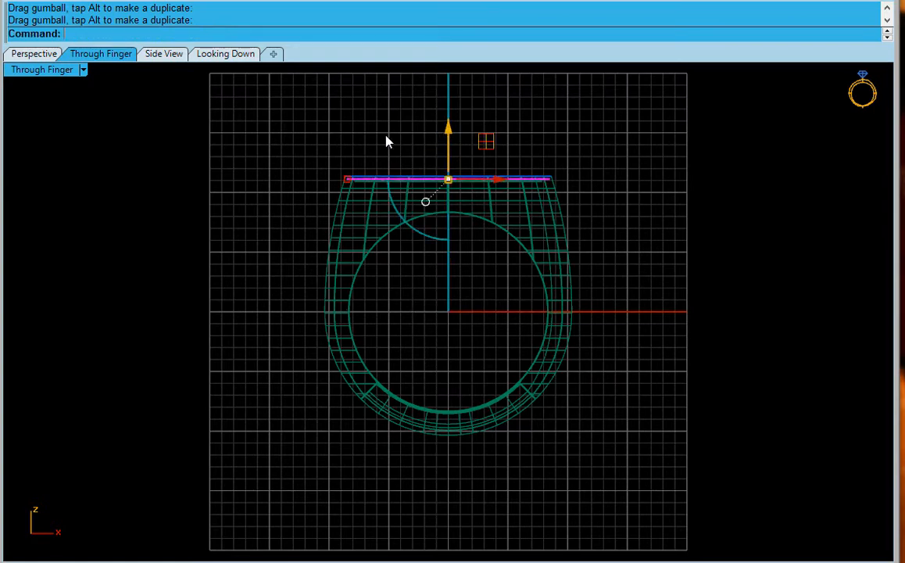
left_click(44, 118)
double_click(44, 75)
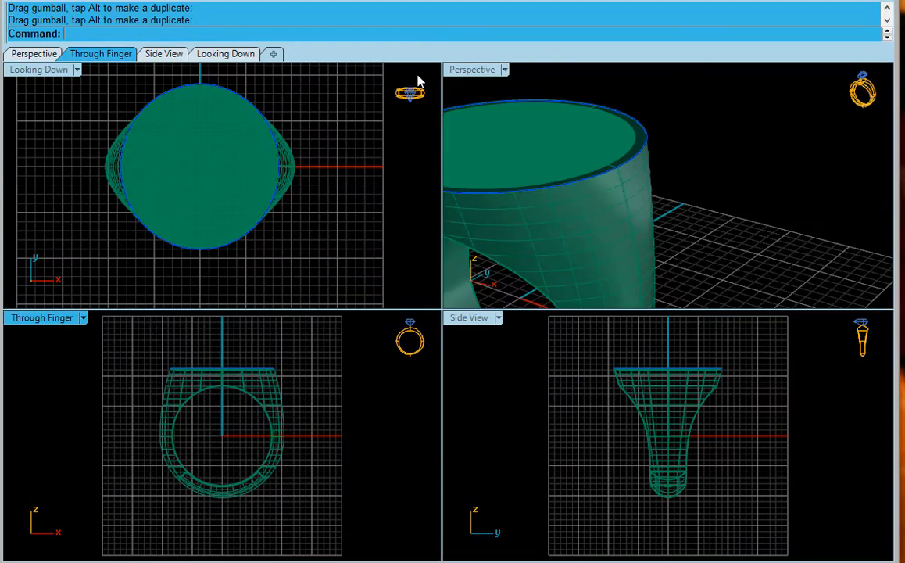
Create the Wingdings smiley as a solid text object 10 mm high and place it in empty space behind the ring
double_click(473, 71)
right_click_drag(287, 206, 384, 365)
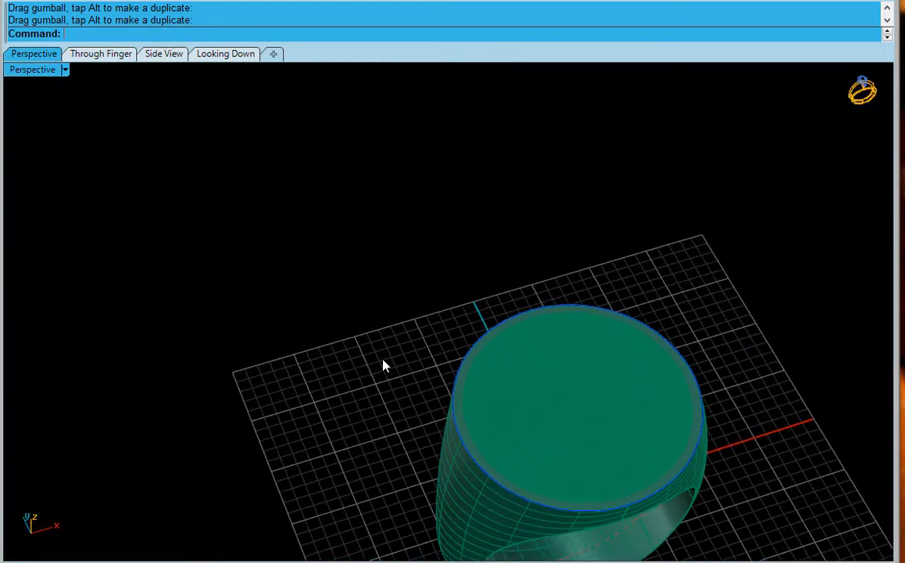
scroll(381, 365, "down", 4)
scroll(353, 392, "up", 6)
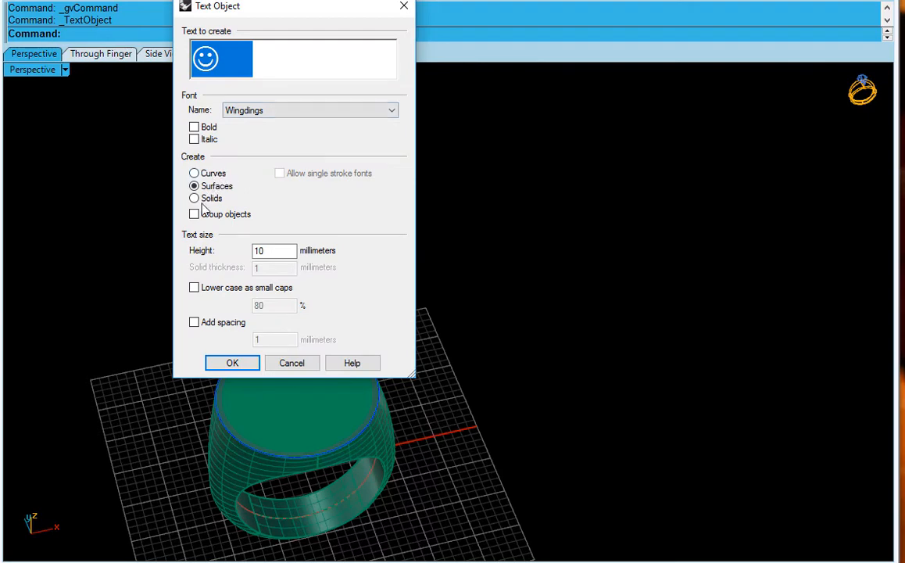
left_click(197, 198)
left_click(267, 251)
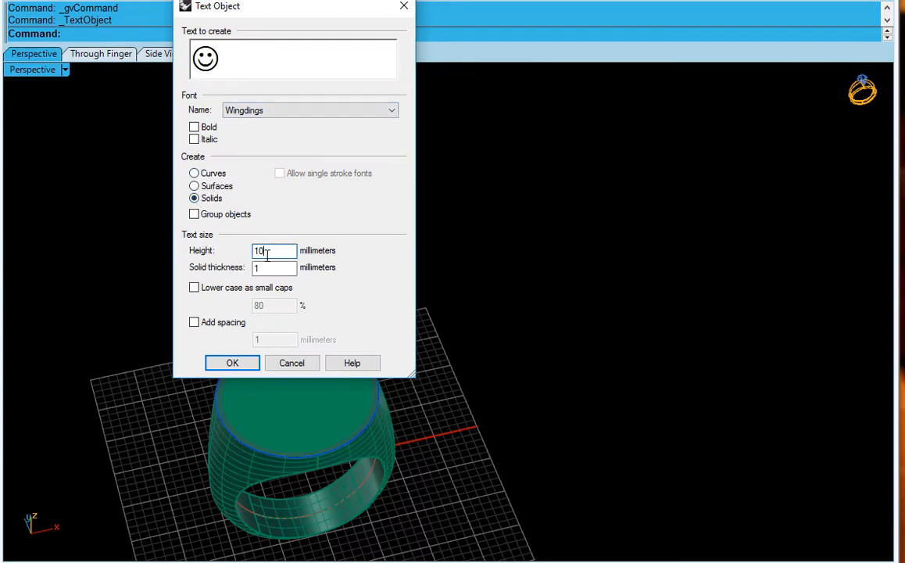
double_click(267, 269)
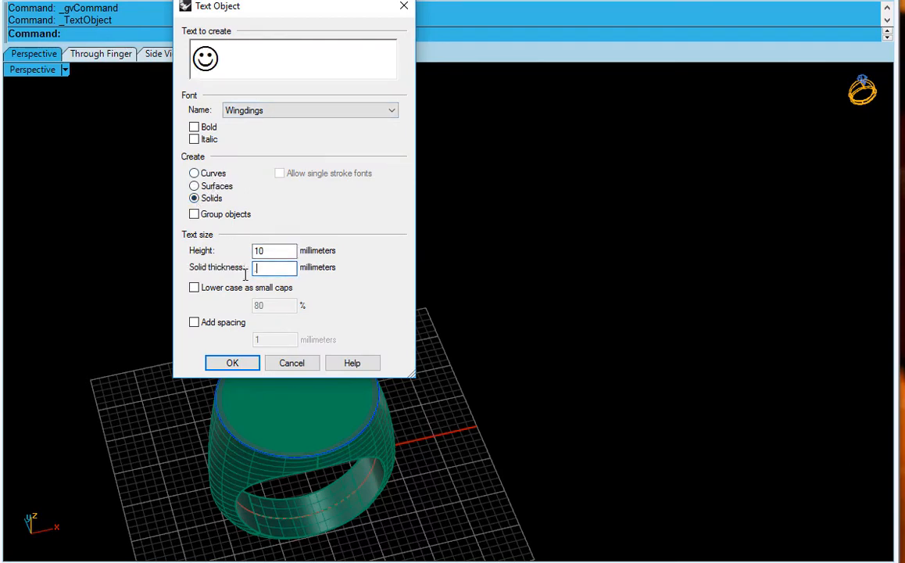
key("Return")
left_click(258, 263)
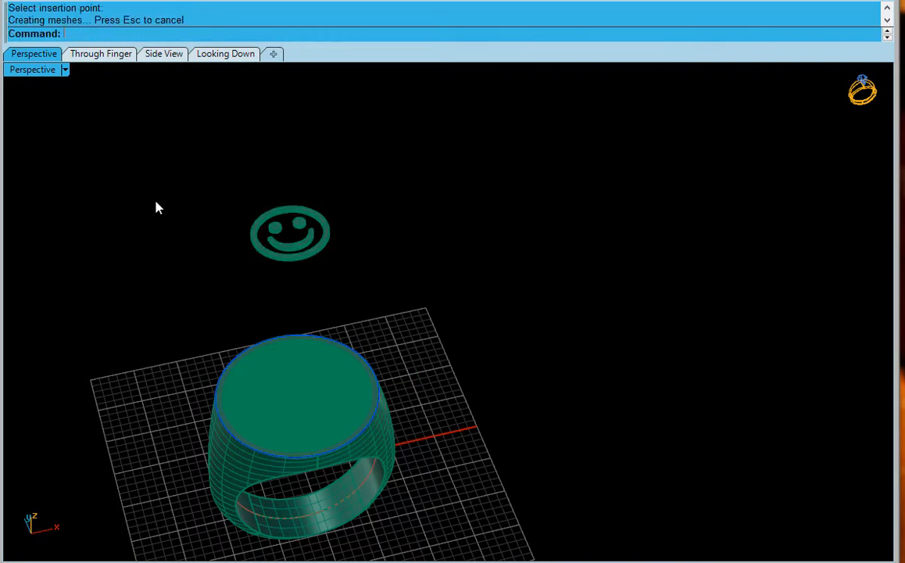
In the Looking Down view, centre the smiley on the textured disc and enlarge it to nearly fill the disc
left_click(225, 53)
left_click_drag(424, 71, 386, 269)
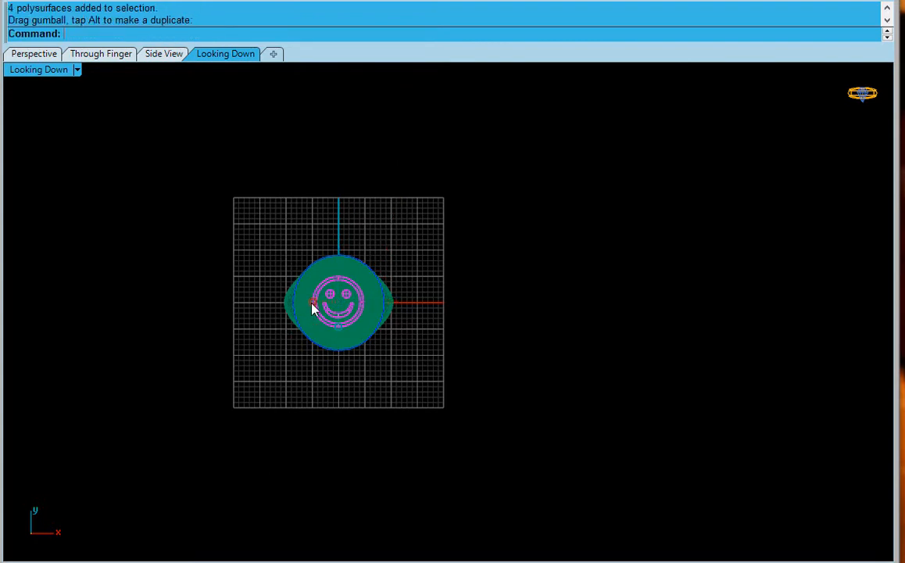
left_click_drag(312, 309, 303, 311)
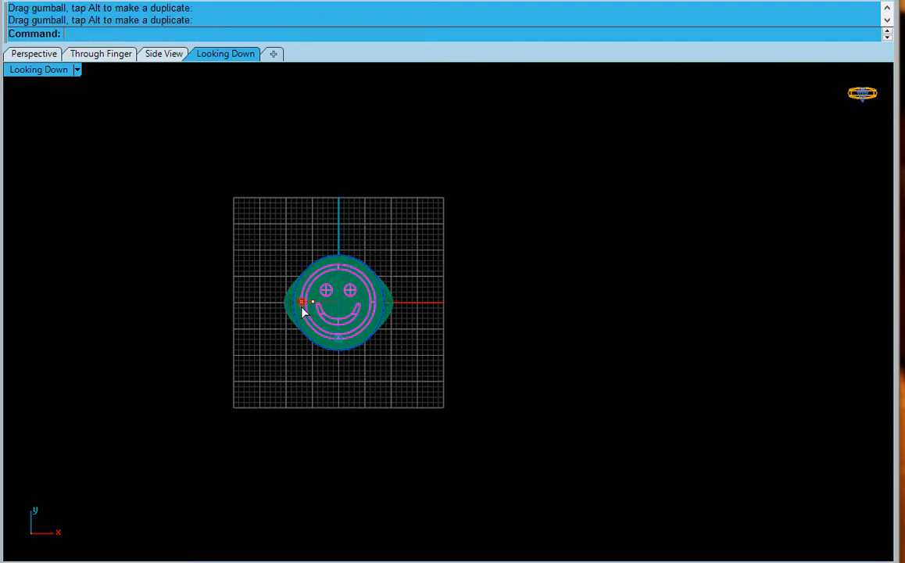
In the Through Finger view, raise the smiley until it is embedded in the textured disc at the ring's top
double_click(23, 74)
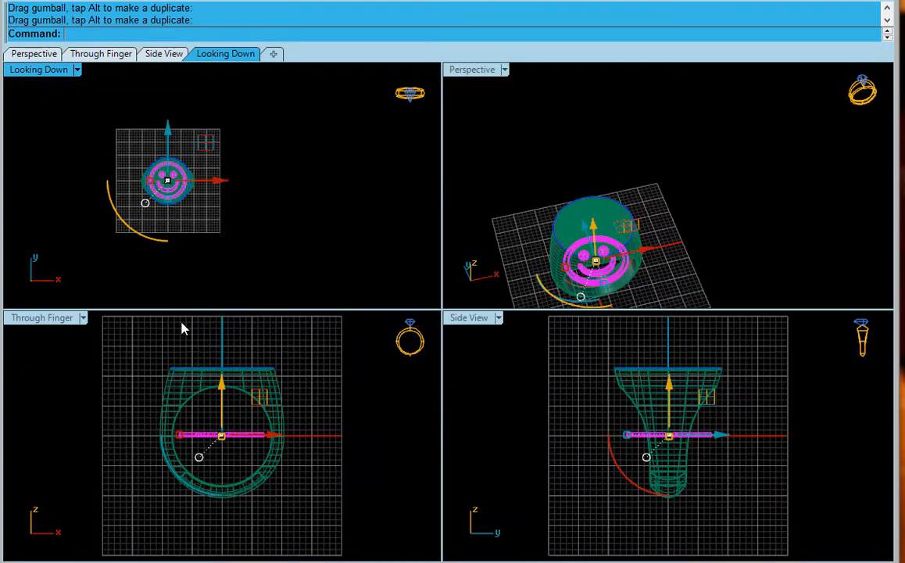
double_click(39, 318)
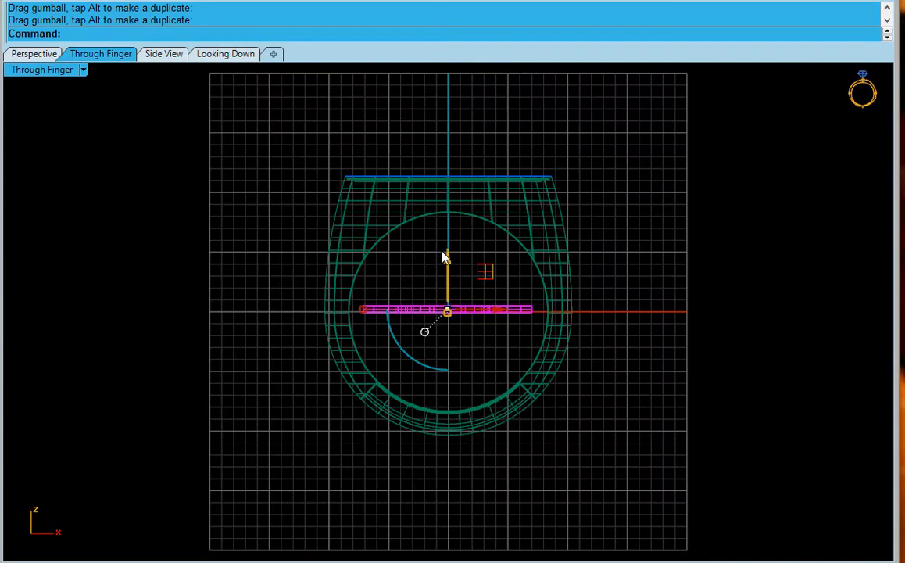
left_click_drag(444, 256, 436, 138)
left_click(57, 109)
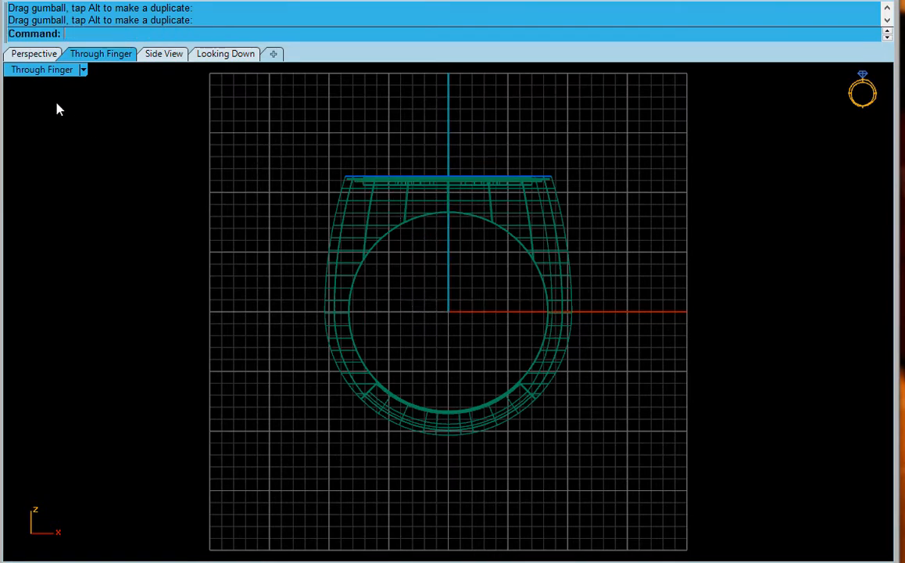
Select the ring, textured disc and smiley in perspective and assign them the Silver metal material
double_click(49, 74)
double_click(475, 68)
scroll(170, 298, "down", 6)
right_click_drag(215, 323, 220, 330)
scroll(220, 329, "down", 4)
left_click_drag(143, 238, 592, 540)
left_click(568, 354)
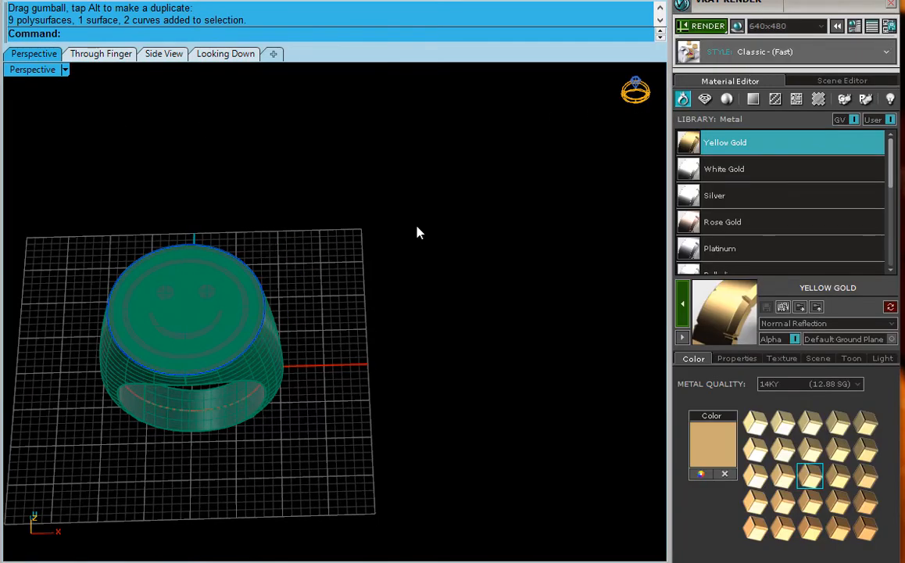
scroll(417, 226, "down", 4)
scroll(238, 263, "up", 4)
left_click_drag(74, 139, 580, 522)
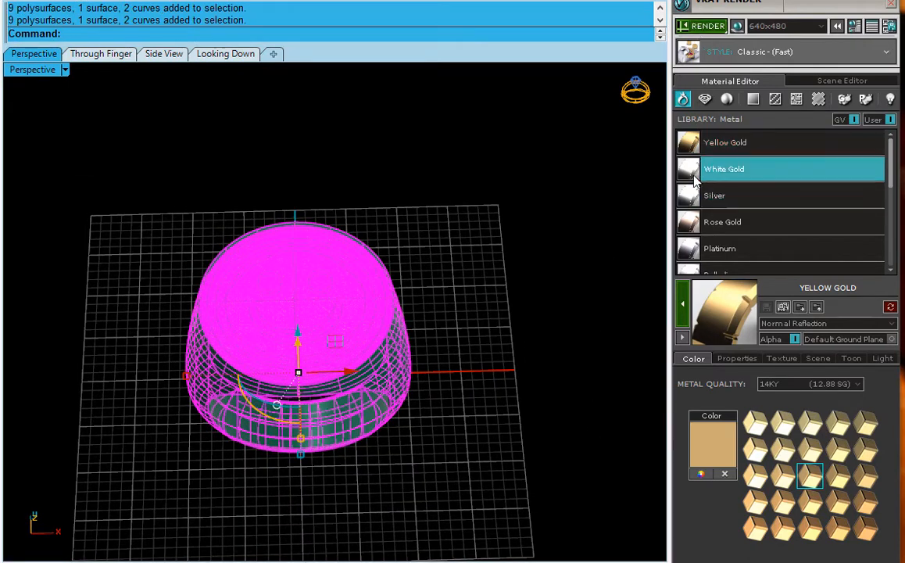
left_click(713, 195)
left_click(549, 330)
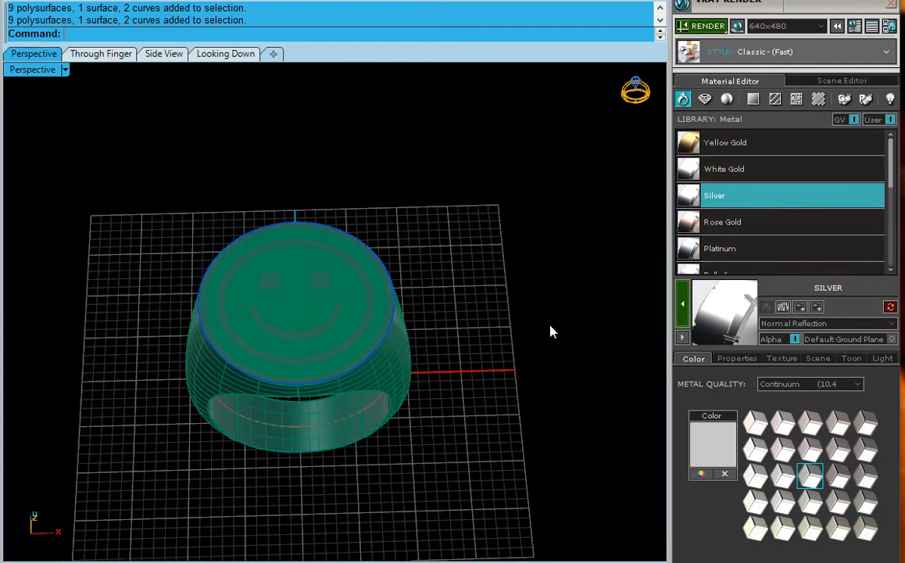
Add a ground plane beneath the ring and assign it the Grey Matte Light material
left_click(741, 24)
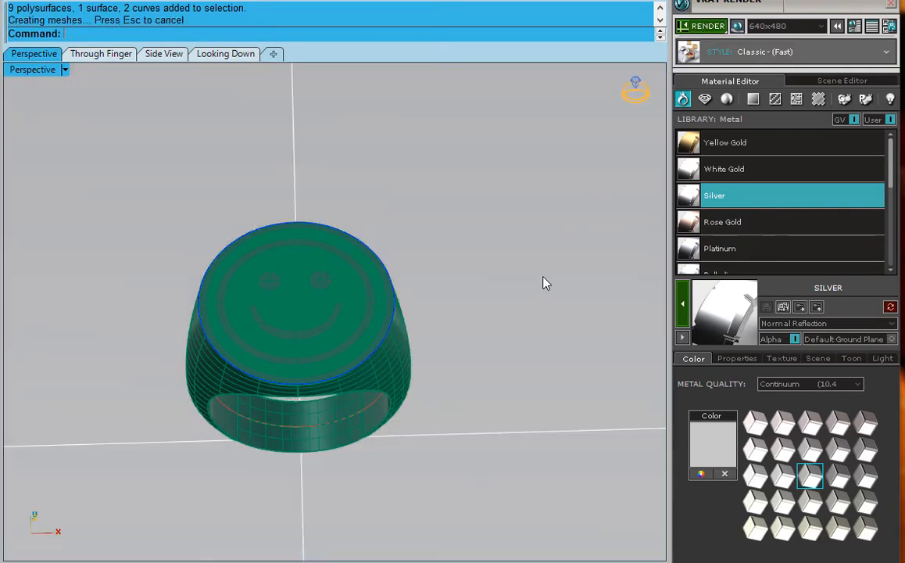
left_click(543, 278)
left_click(753, 99)
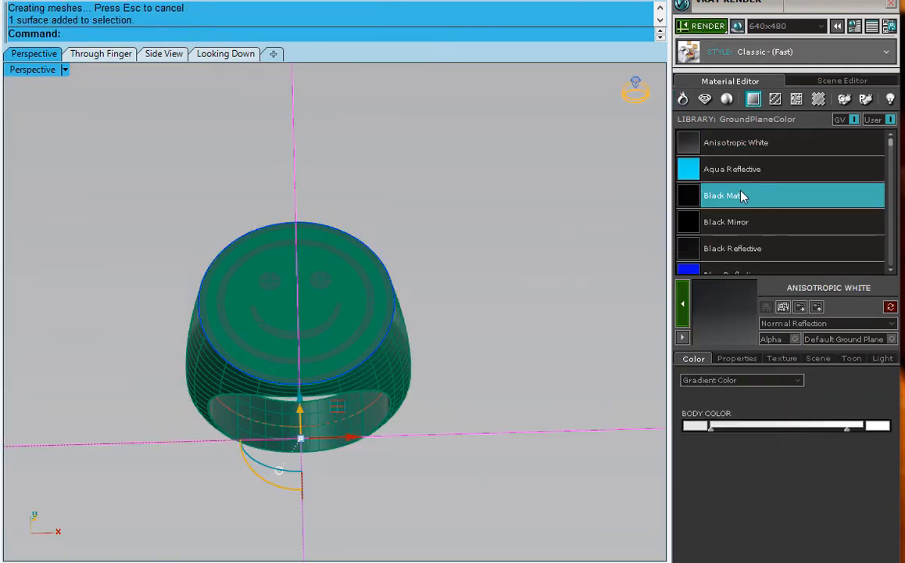
left_click_drag(890, 138, 889, 195)
left_click(689, 151)
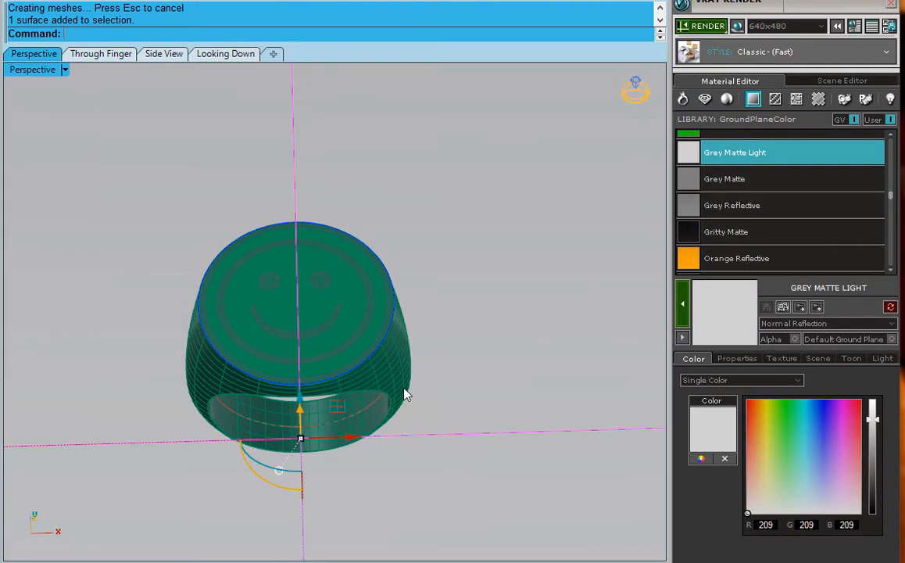
Frame the ring's face closely, deselect the ground plane and render the view in V-Ray at 640x480
scroll(197, 433, "up", 3)
scroll(229, 420, "up", 2)
scroll(230, 420, "down", 2)
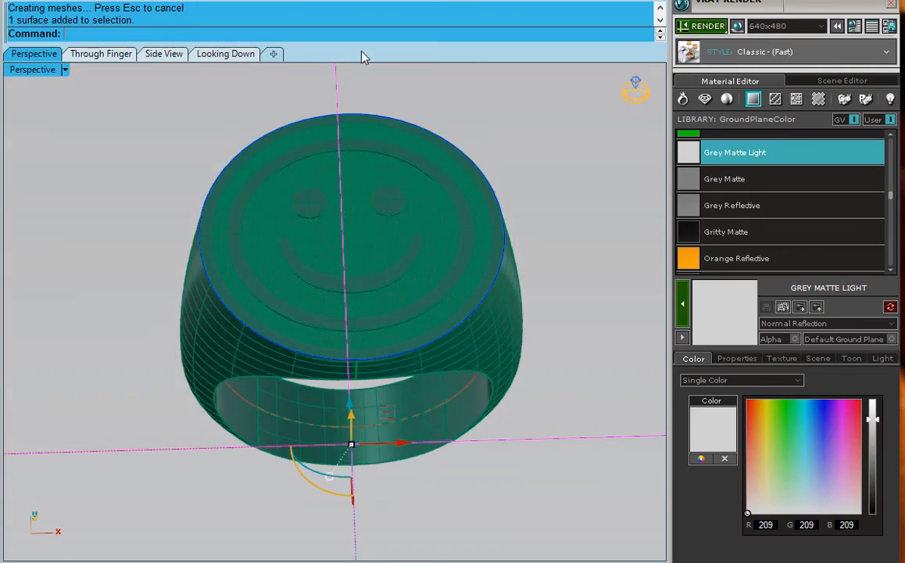
scroll(362, 82, "up", 2)
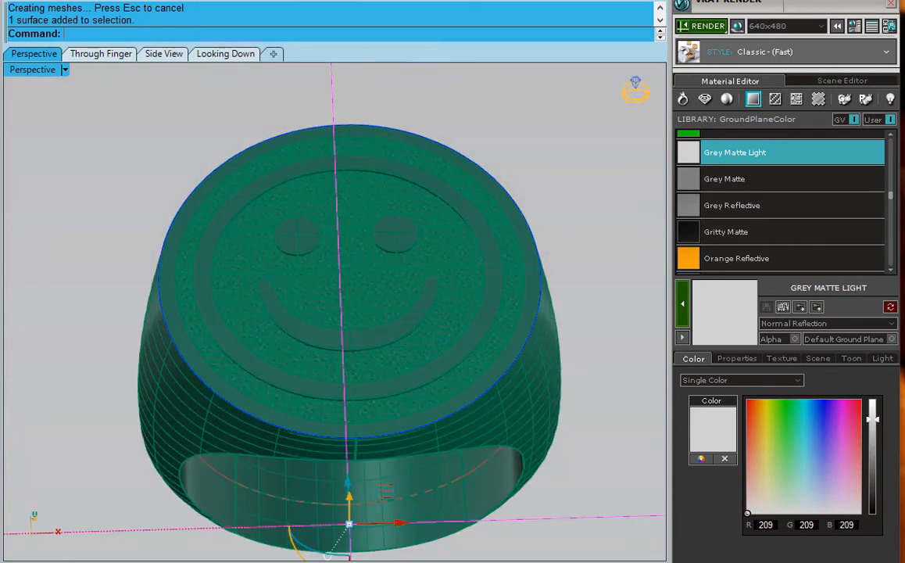
key("Escape")
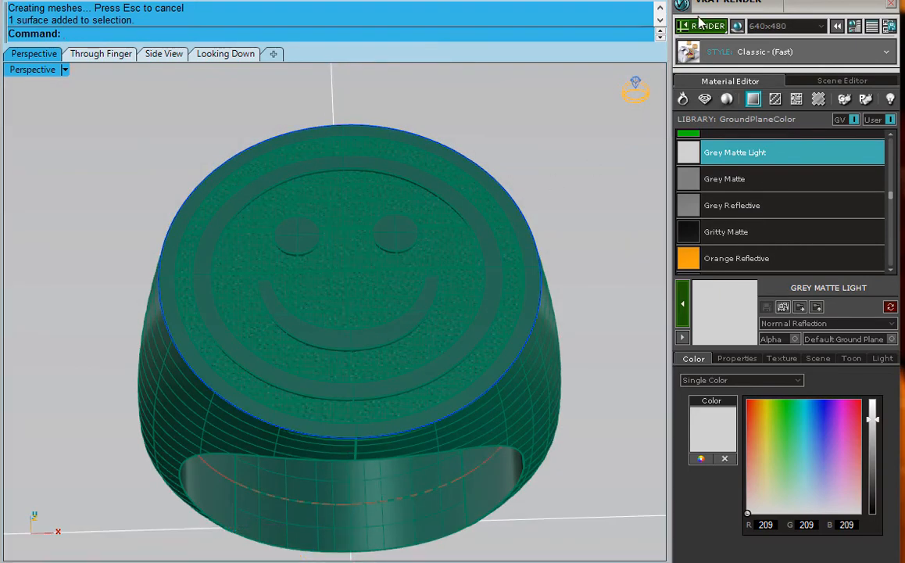
left_click(700, 27)
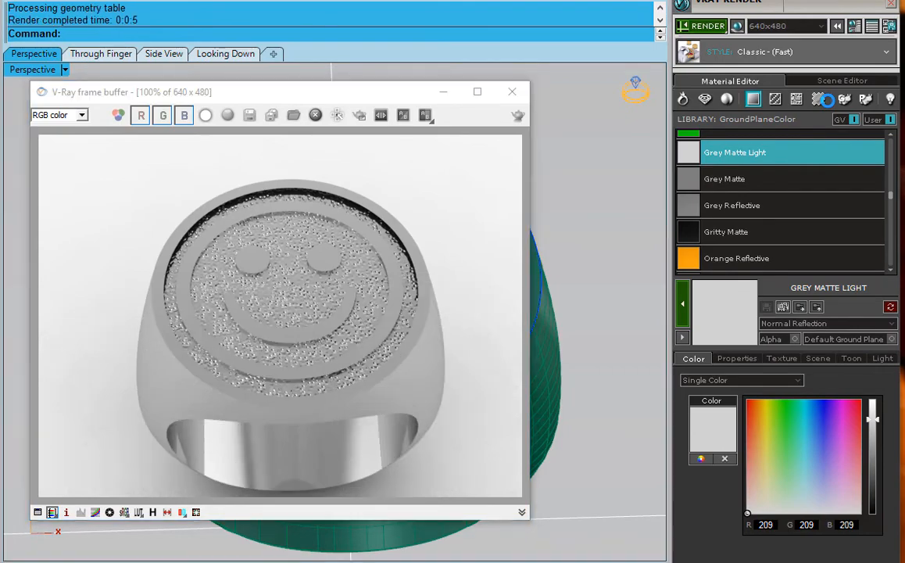
Examine the smiley and surrounding texture in Ice display mode from above, up close and at an angle
scroll(299, 346, "up", 5)
scroll(299, 347, "down", 6)
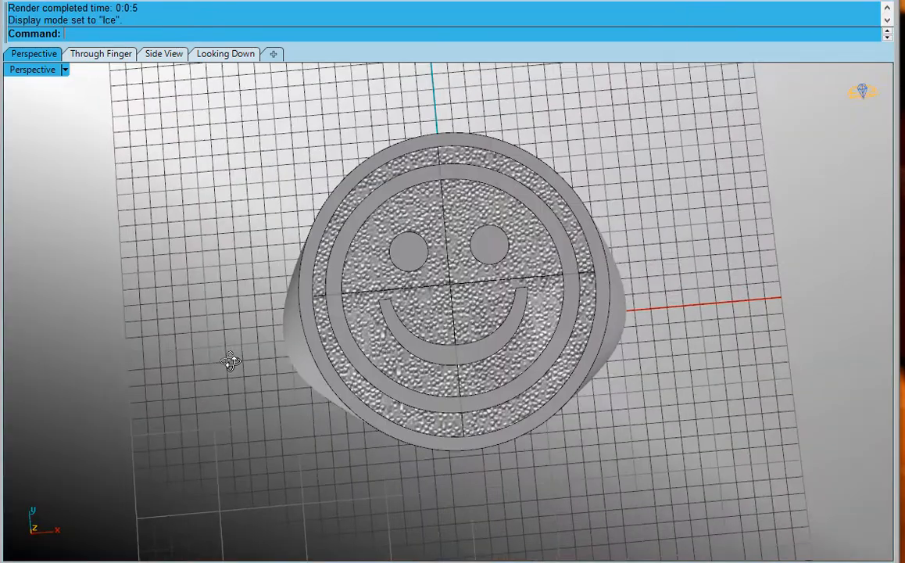
right_click_drag(230, 361, 257, 366)
scroll(422, 346, "up", 9)
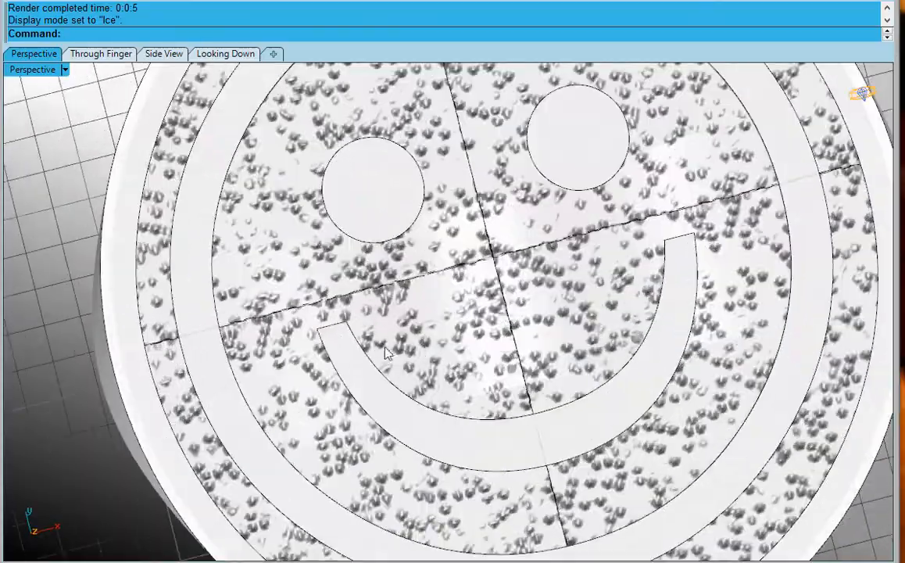
scroll(382, 345, "down", 5)
right_click_drag(383, 345, 431, 263)
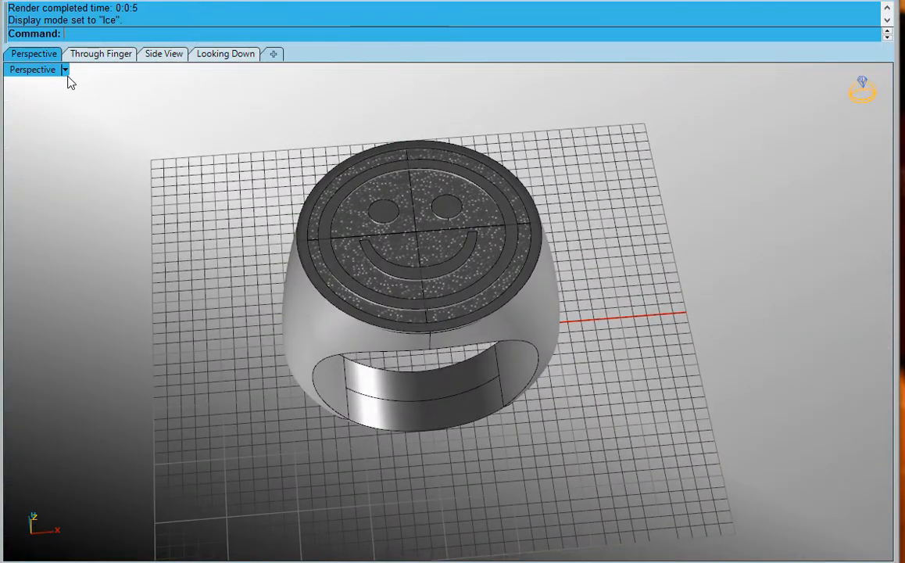
Set the Perspective viewport to Rendered display mode and inspect the ring's textured smiley face from several angles
left_click(65, 69)
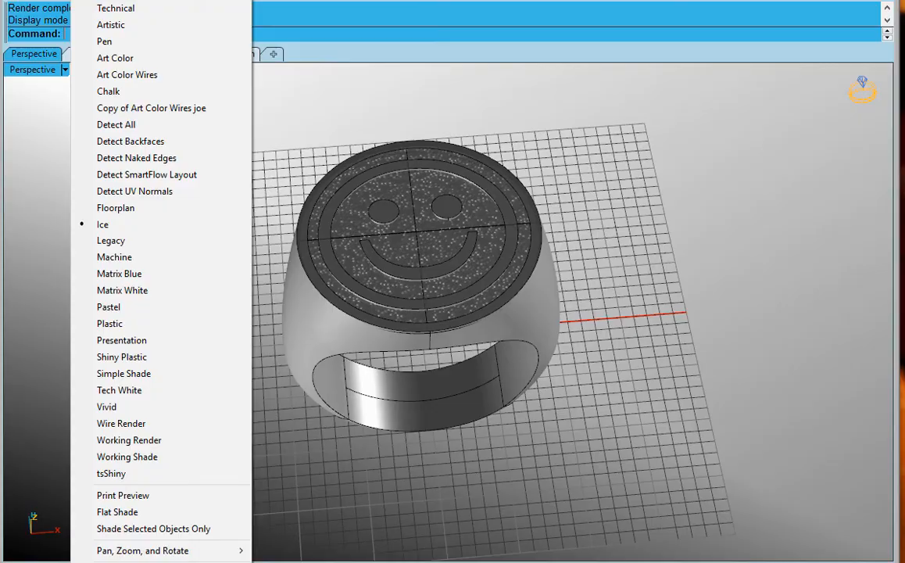
left_click(116, 0)
right_click_drag(217, 205, 230, 301)
scroll(307, 298, "up", 5)
right_click_drag(307, 298, 309, 323)
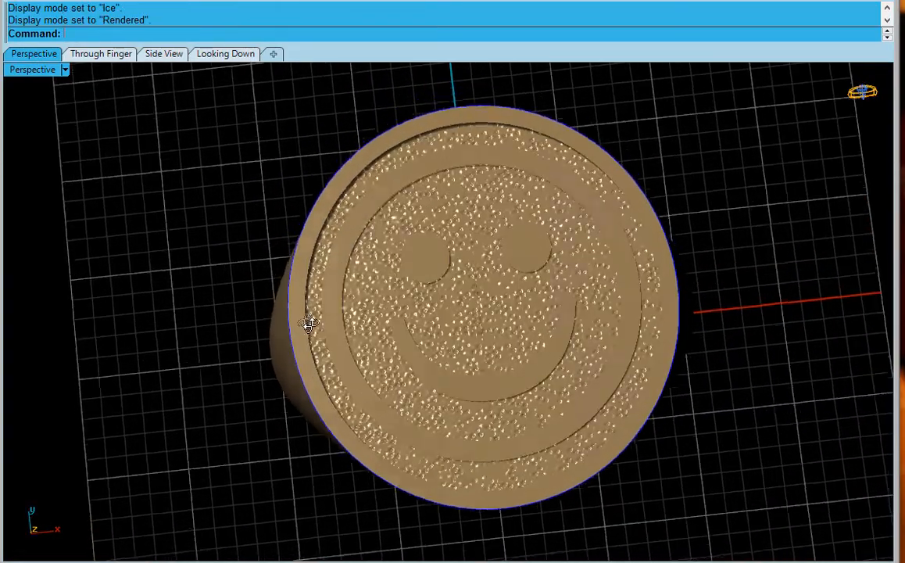
scroll(309, 323, "down", 4)
right_click_drag(313, 376, 290, 279)
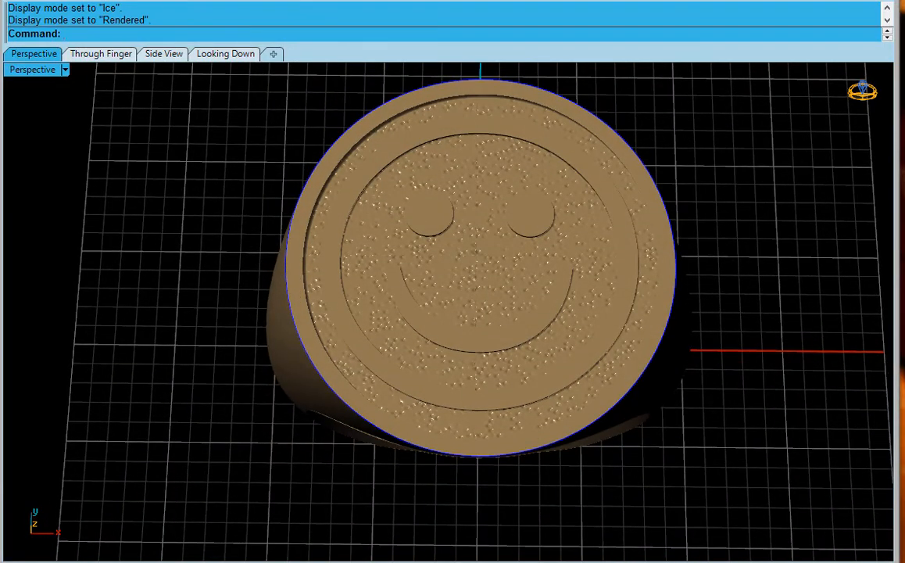
right_click_drag(640, 550, 603, 453)
right_click_drag(105, 386, 188, 461)
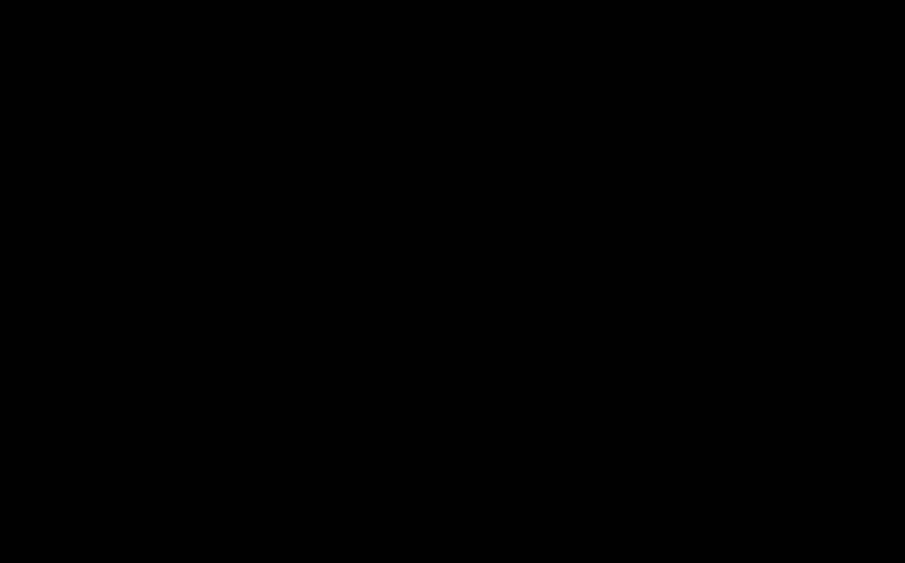